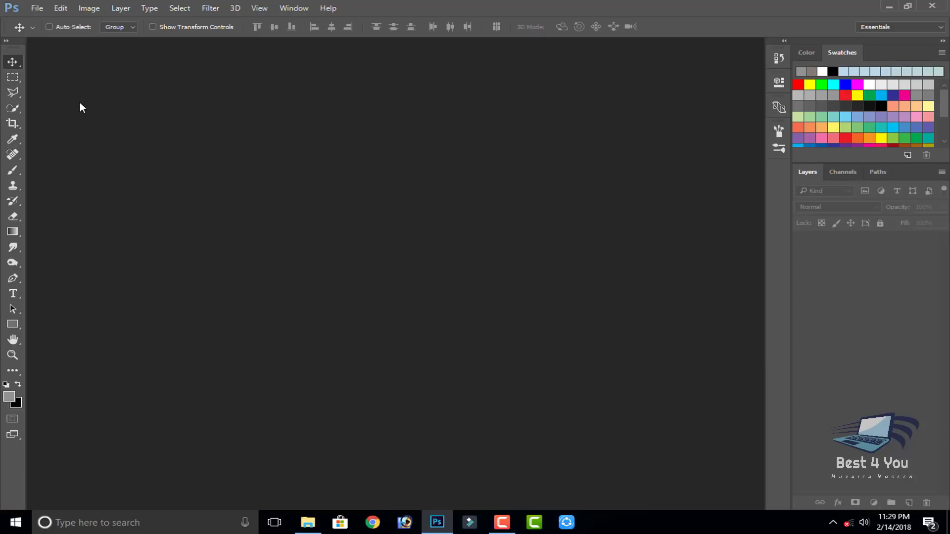
Cancel the stray Open and New dialogs, then open the park portrait photo DSC_0473.JPG
key("ctrl+o")
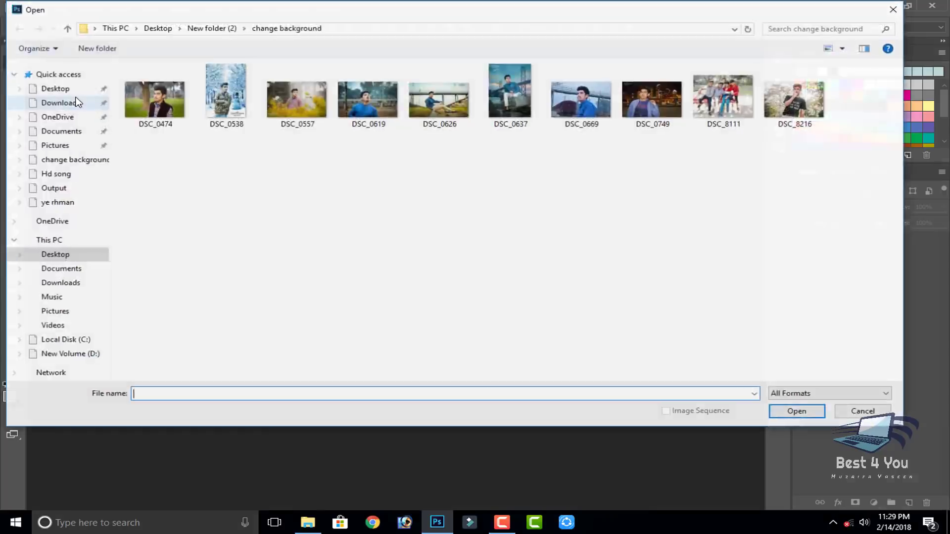
left_click(893, 7)
key("ctrl+o")
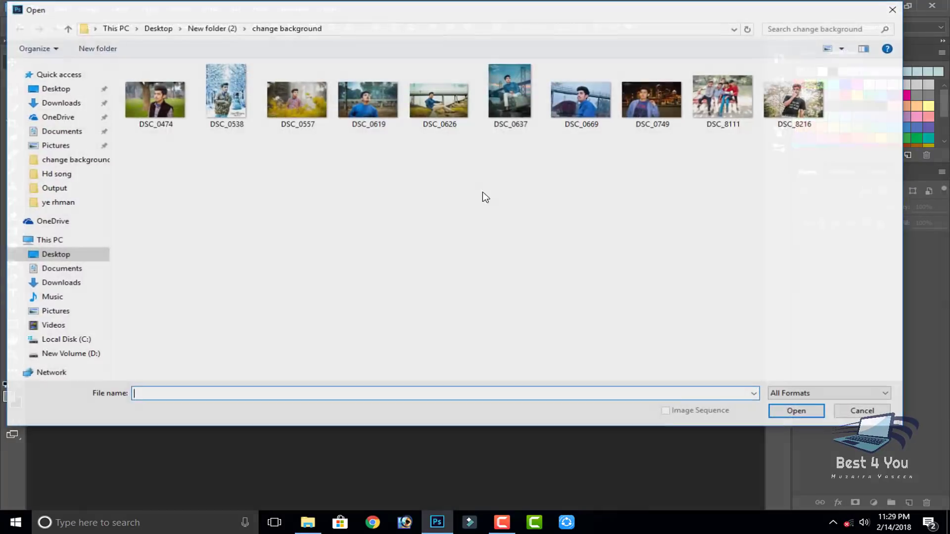
left_click(893, 8)
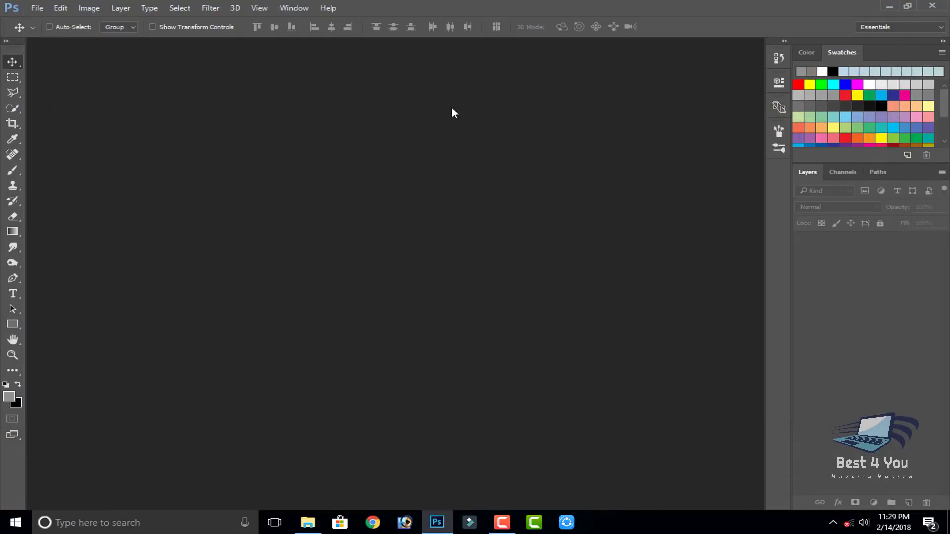
left_click(37, 8)
left_click(41, 20)
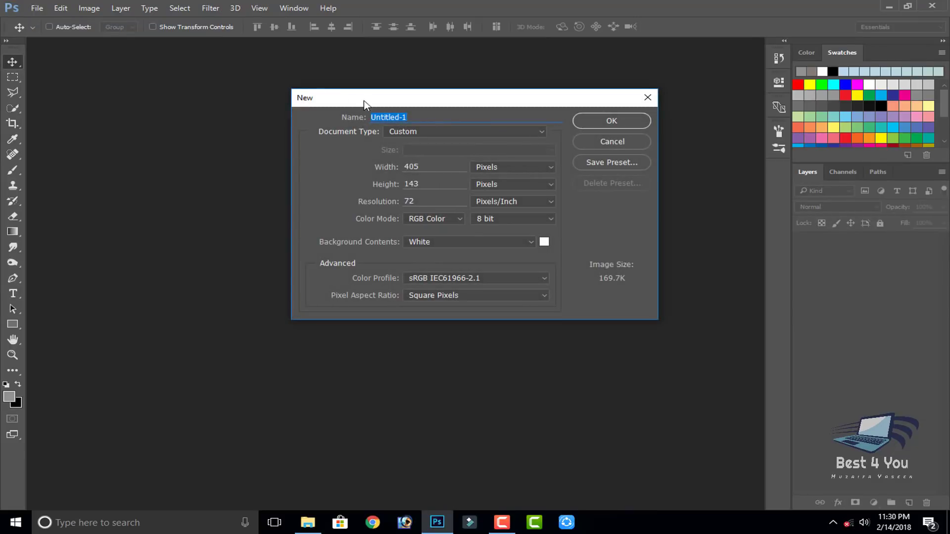
left_click(580, 143)
left_click(37, 8)
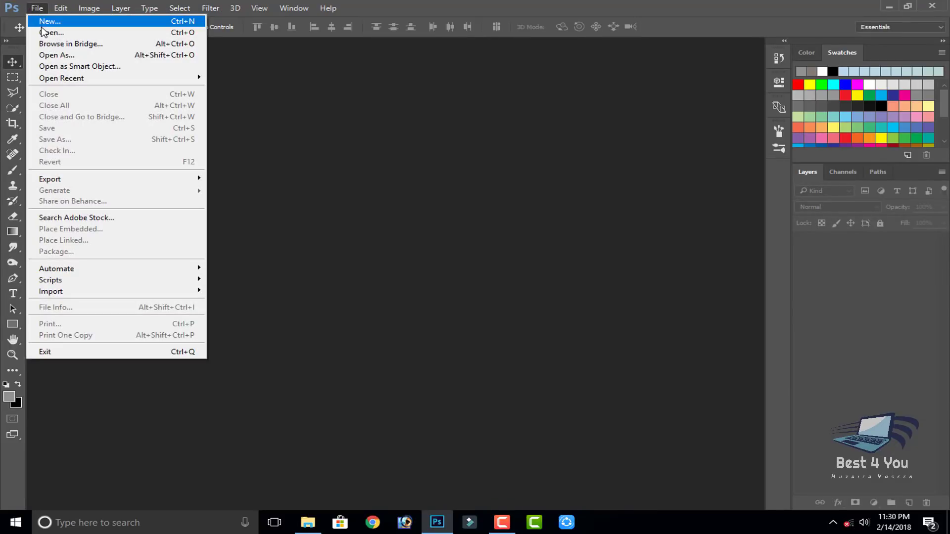
left_click(44, 32)
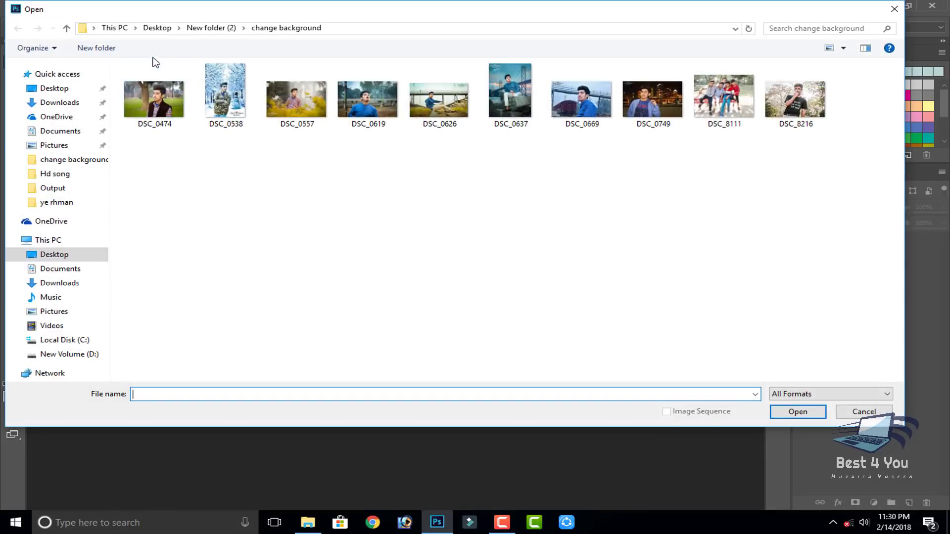
double_click(173, 99)
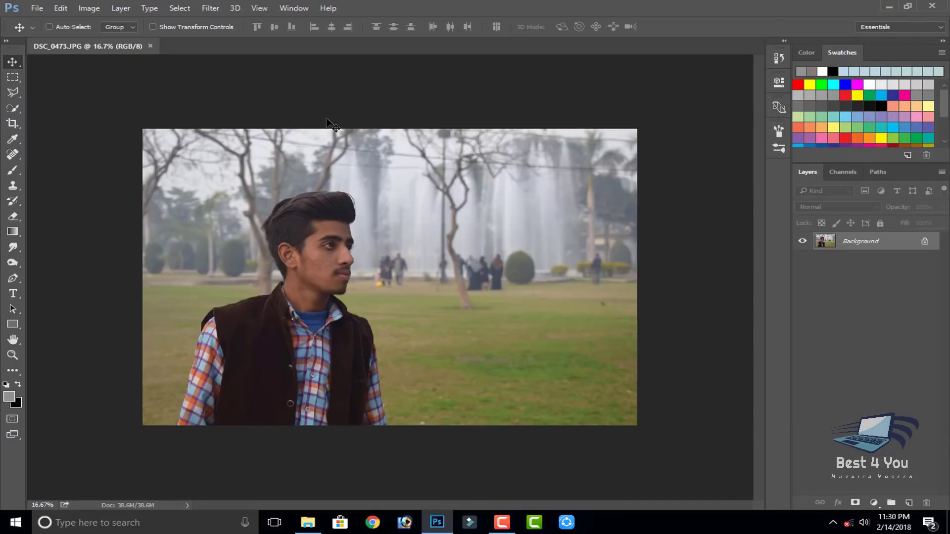
Zoom to 50% on the man's face and switch to the Quick Selection tool
key("ctrl+plus")
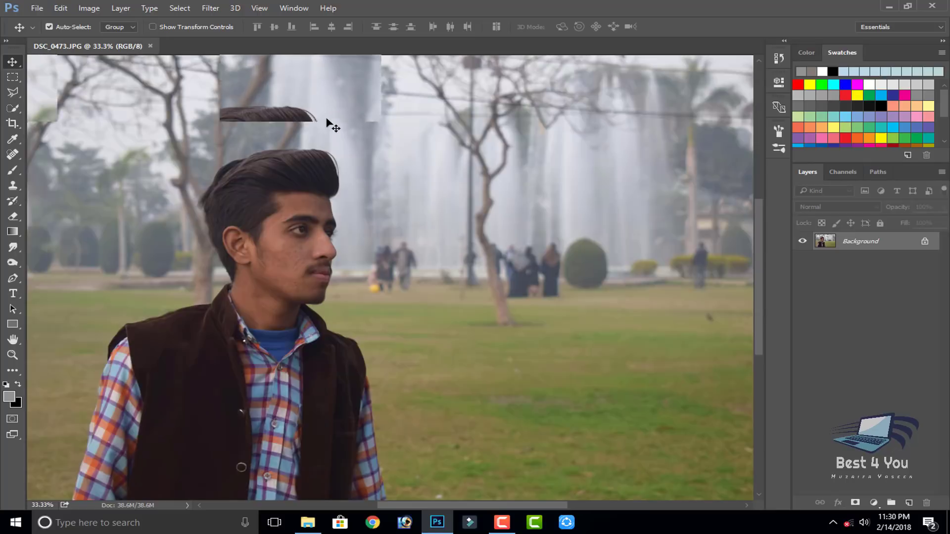
key("ctrl+plus")
key("ctrl+plus")
left_click_drag(362, 114, 549, 223)
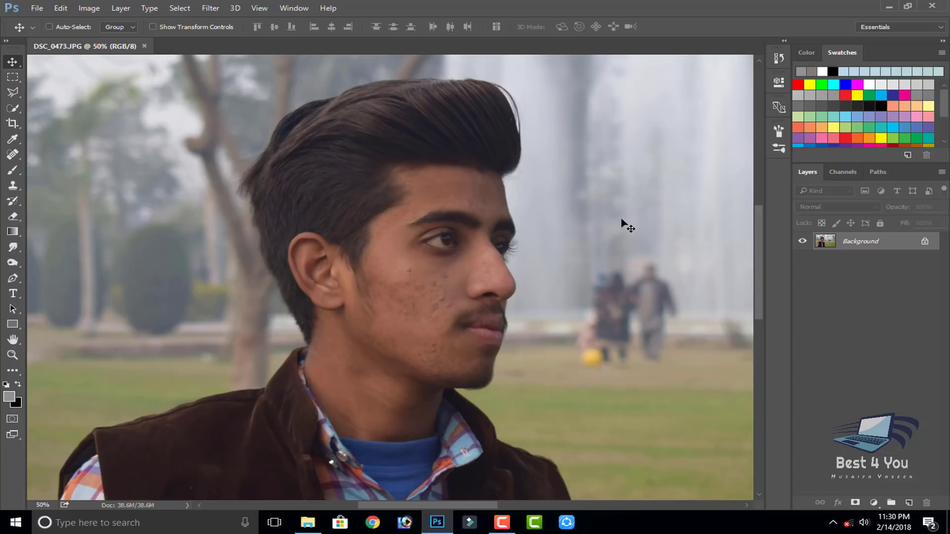
left_click(13, 109)
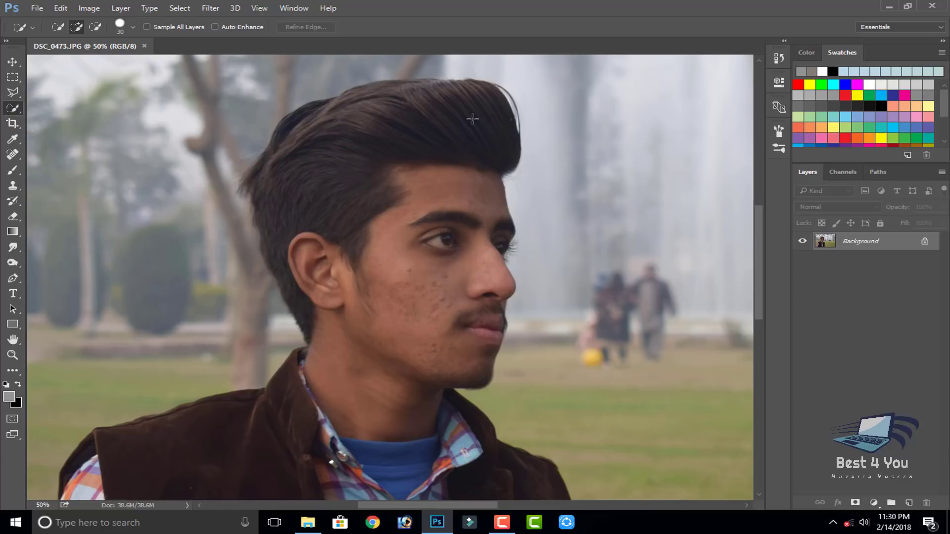
Brush-select the man's hair, face and neck, subtracting the shirt collar with Alt
mouse_move(479, 101)
left_mouse_down()
mouse_move(376, 171)
mouse_move(364, 275)
left_mouse_up()
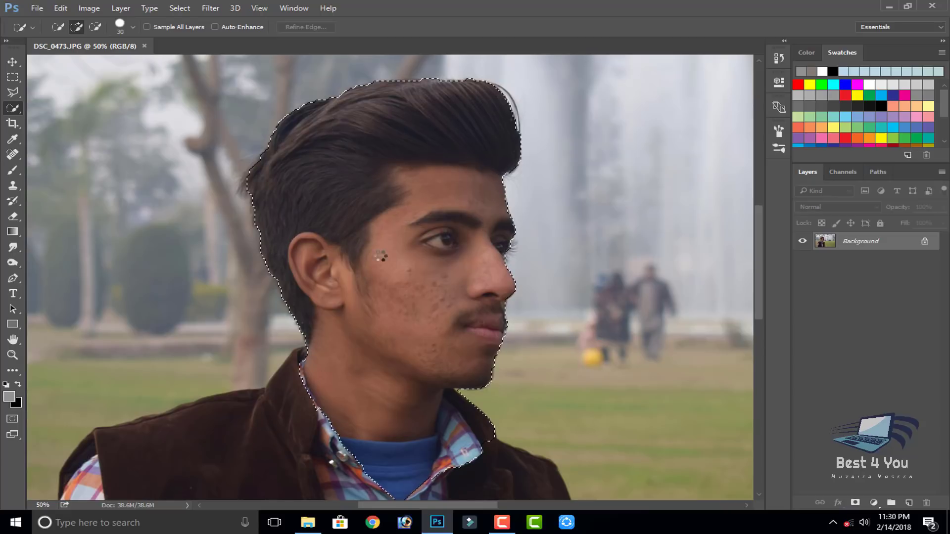
left_click_drag(296, 131, 286, 77)
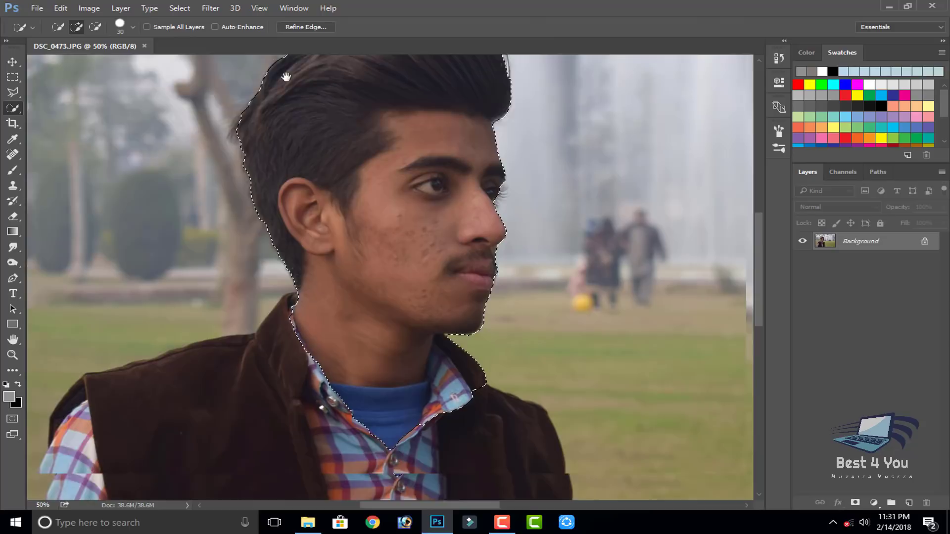
mouse_move(433, 381)
left_mouse_down()
mouse_move(405, 274)
mouse_move(374, 310)
left_mouse_up()
key("alt")
mouse_move(304, 292)
left_mouse_down()
mouse_move(272, 267)
mouse_move(262, 208)
left_mouse_up()
left_click_drag(334, 224, 405, 297)
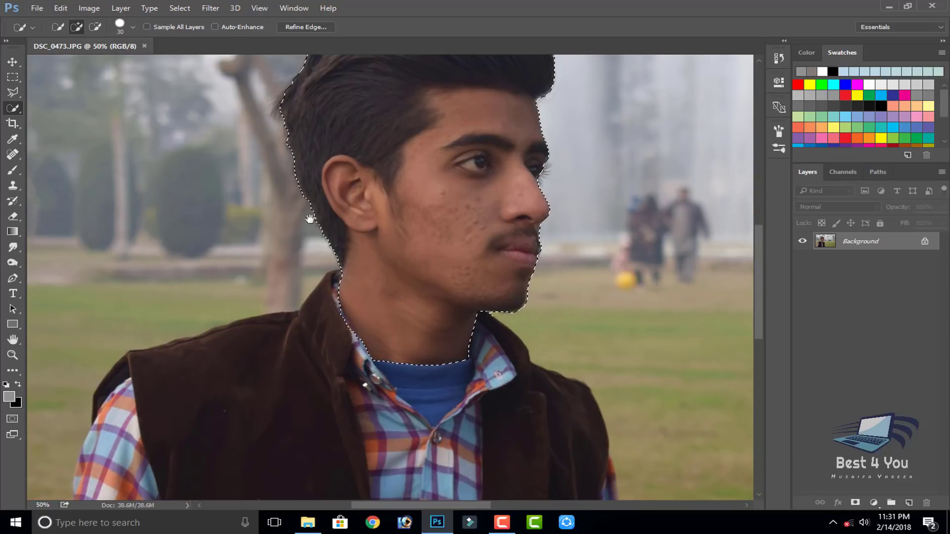
left_click_drag(312, 218, 254, 275)
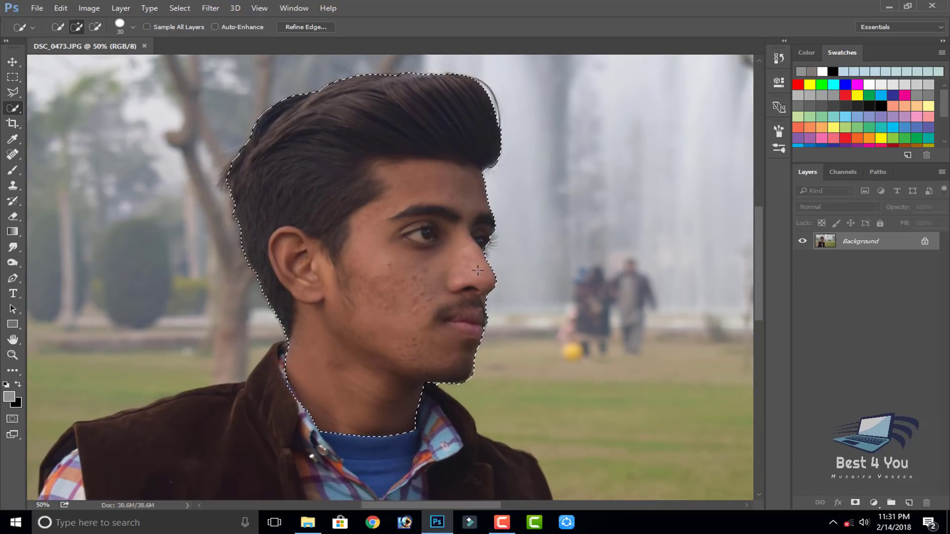
left_click_drag(443, 208, 361, 207)
Check the selection edges at 200% around chin, eye and hair, then zoom back out
key("ctrl+plus")
key("ctrl+plus")
key("ctrl+plus")
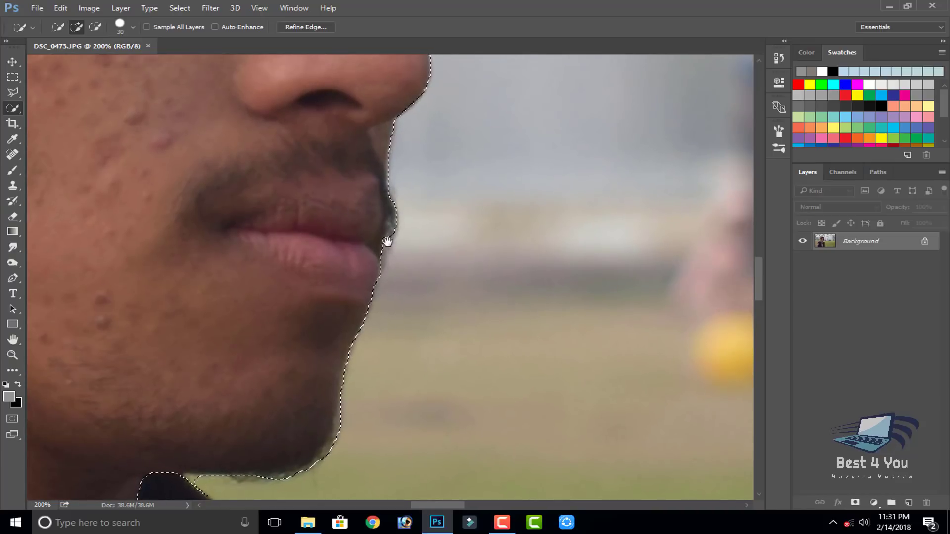
left_click_drag(388, 239, 335, 335)
left_click_drag(297, 74, 295, 260)
left_click_drag(297, 188, 397, 340)
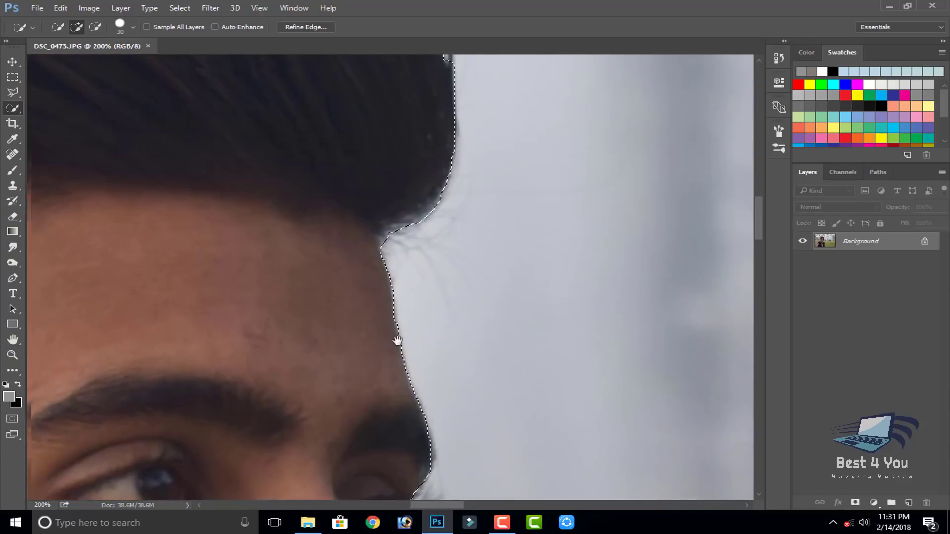
mouse_move(386, 128)
left_mouse_down()
mouse_move(381, 257)
mouse_move(453, 329)
mouse_move(598, 313)
left_mouse_up()
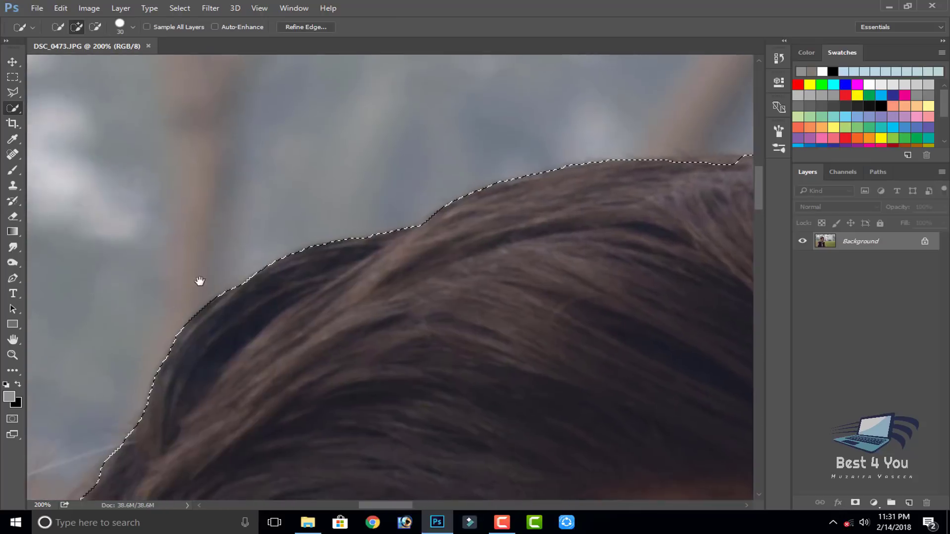
mouse_move(197, 280)
left_mouse_down()
mouse_move(277, 248)
mouse_move(250, 245)
mouse_move(409, 229)
mouse_move(271, 142)
mouse_move(237, 195)
left_mouse_up()
scroll(409, 229, "down", 3)
Refine the selection edge with a size-77 Refine Radius brush along the hair and eyelashes
left_click(328, 26)
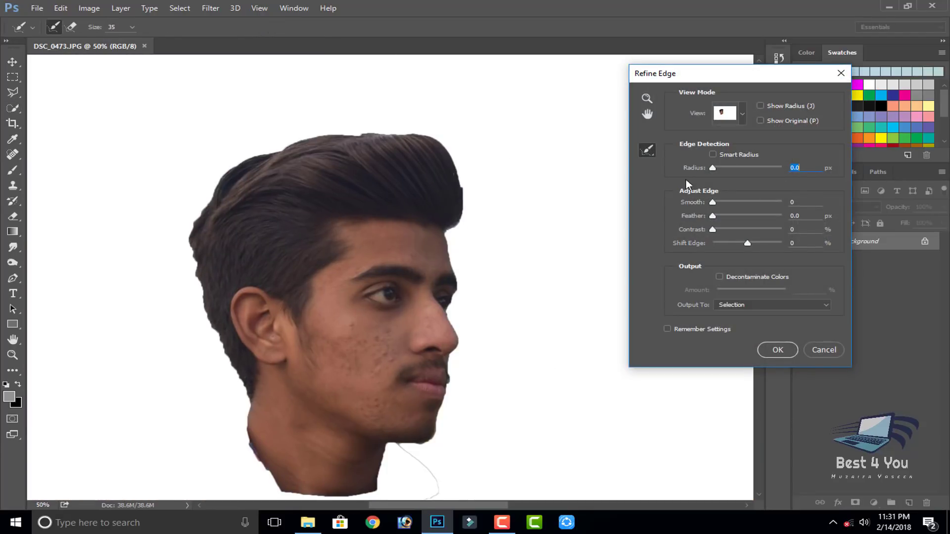
left_click(132, 26)
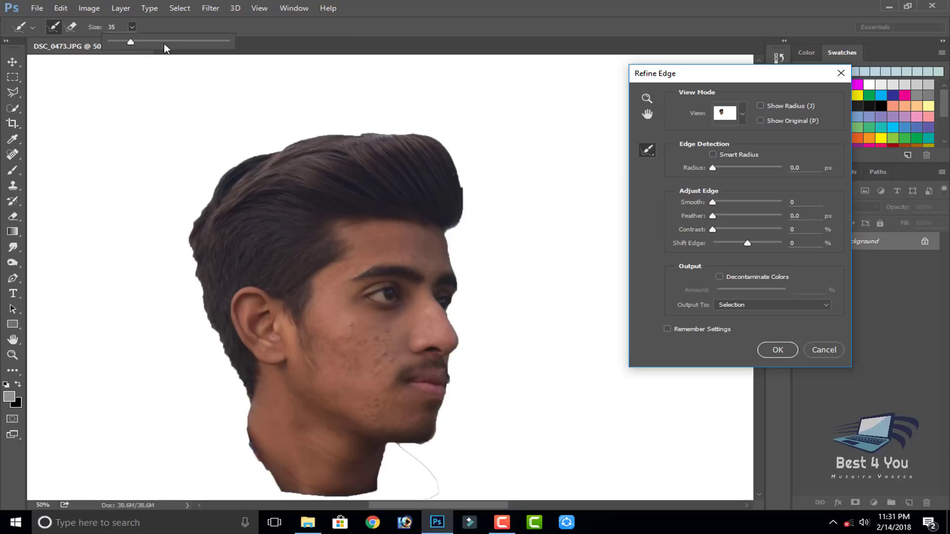
left_click(155, 42)
mouse_move(461, 141)
left_mouse_down()
mouse_move(470, 154)
mouse_move(450, 235)
left_mouse_up()
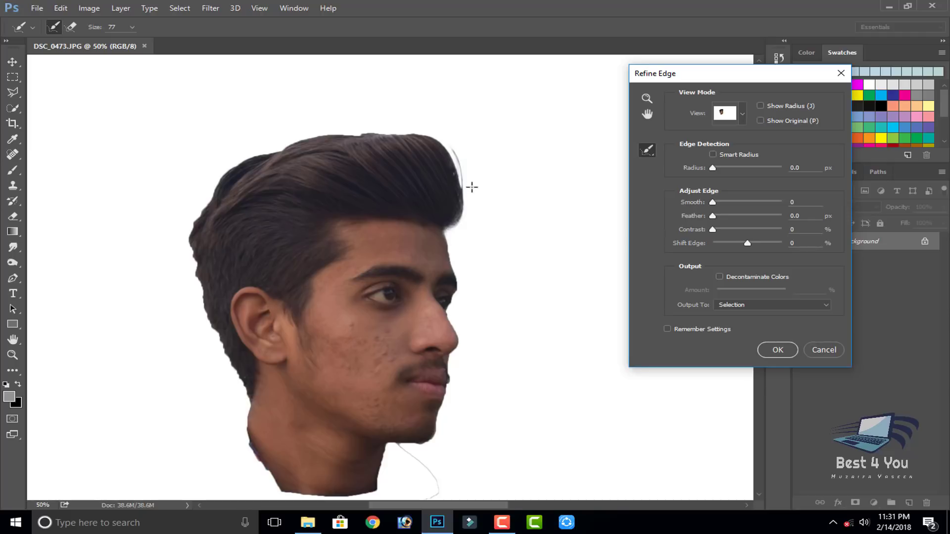
mouse_move(473, 180)
left_mouse_down()
mouse_move(450, 144)
mouse_move(418, 127)
mouse_move(306, 126)
mouse_move(240, 151)
mouse_move(202, 170)
mouse_move(182, 232)
mouse_move(191, 324)
left_mouse_up()
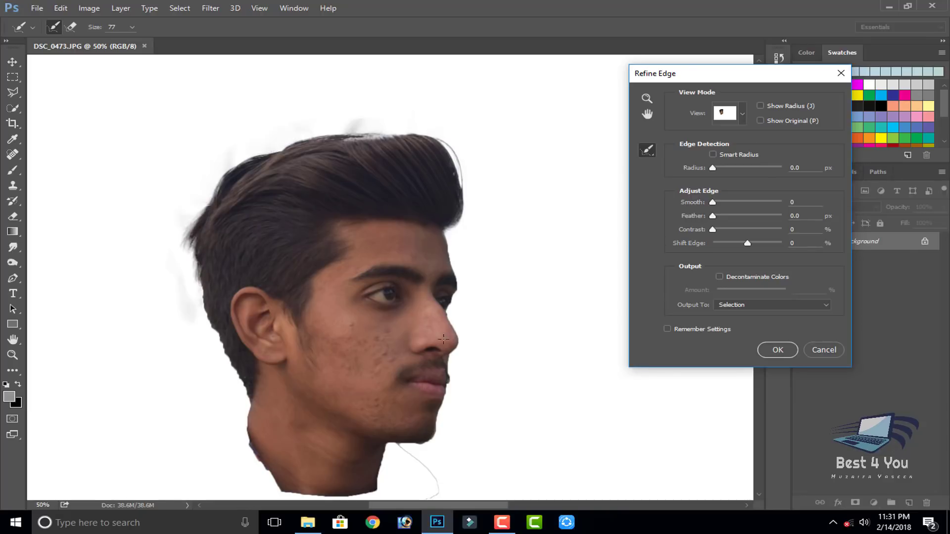
left_click_drag(457, 307, 451, 300)
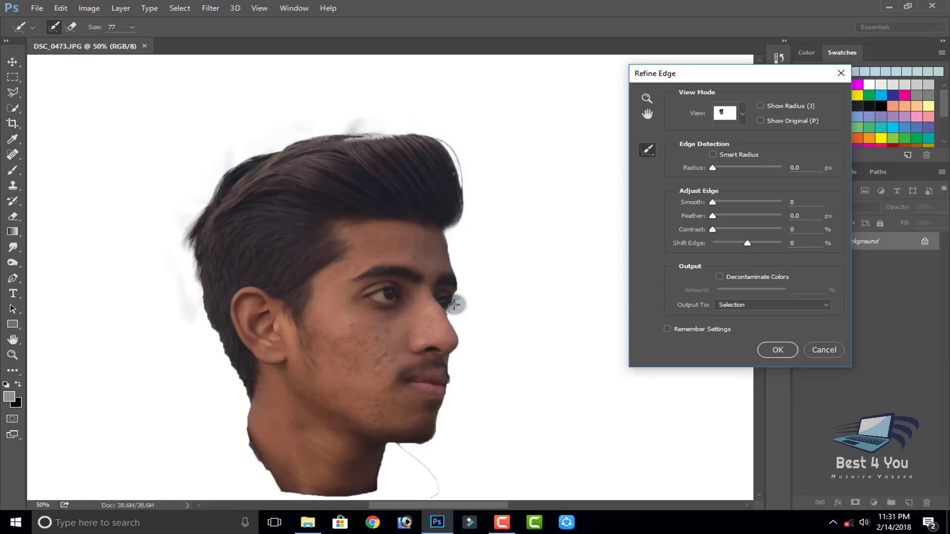
left_click(775, 349)
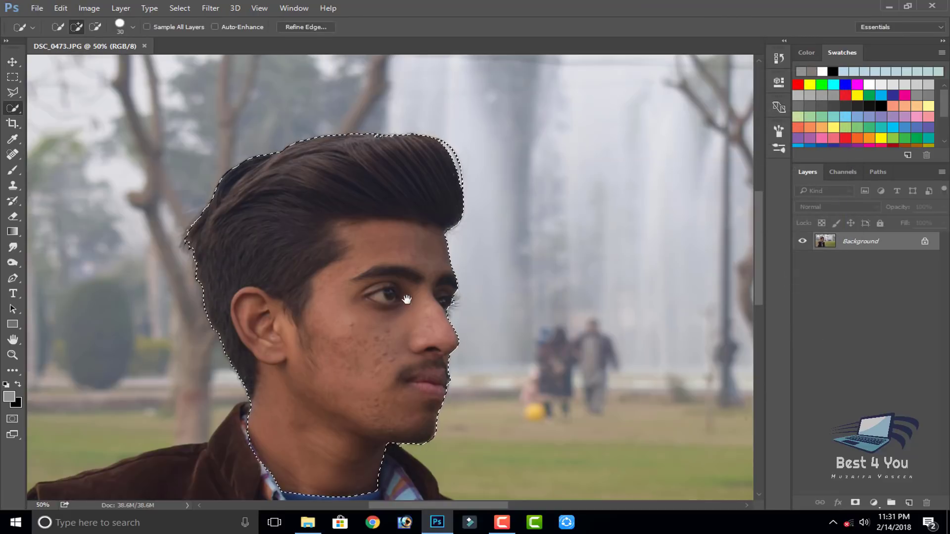
Copy the selected head and neck to Layer 1, checking the cut-out with the Background hidden
scroll(422, 199, "down", 2)
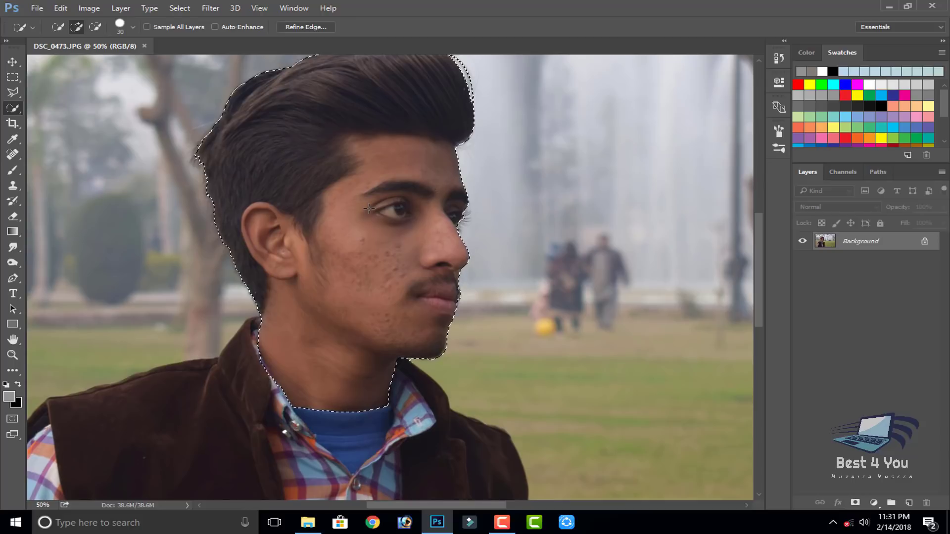
key("ctrl+j")
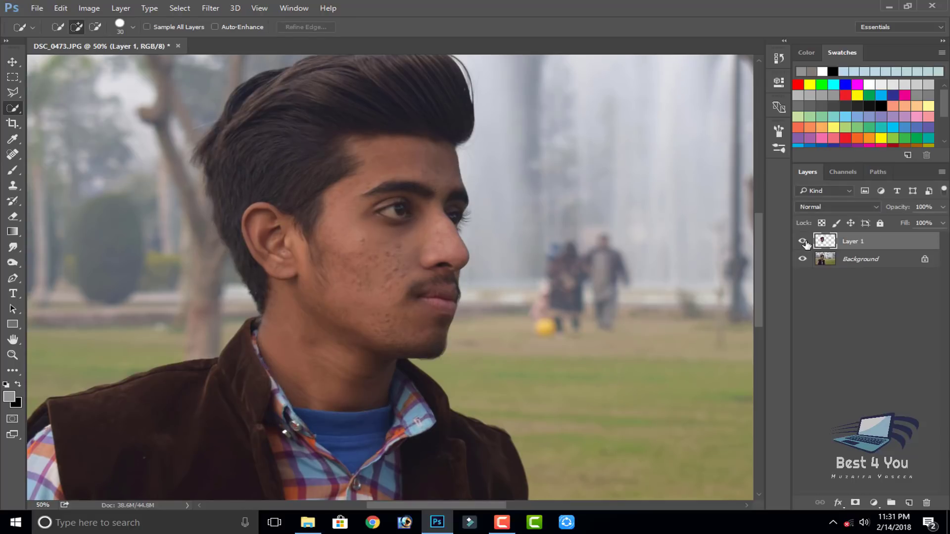
left_click(803, 259)
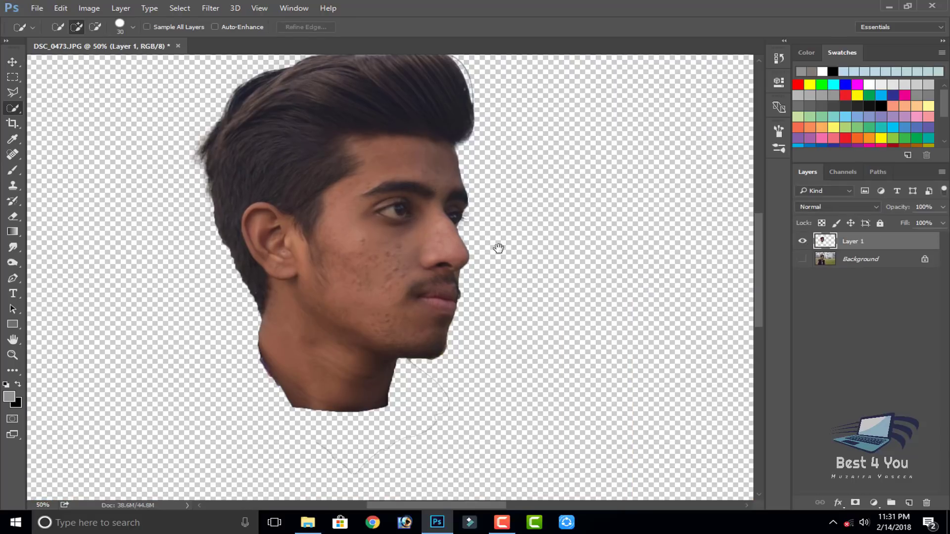
mouse_move(498, 248)
left_mouse_down()
mouse_move(517, 279)
mouse_move(515, 248)
mouse_move(494, 212)
left_mouse_up()
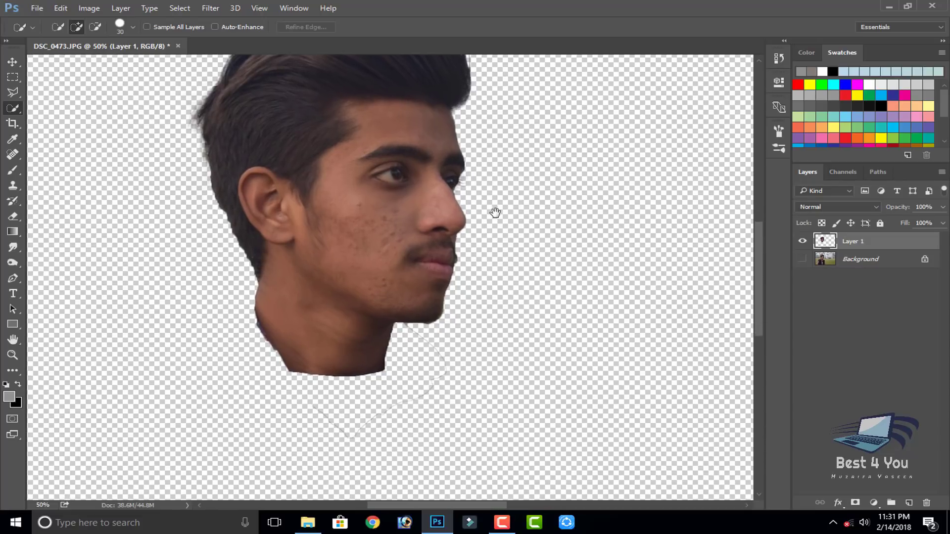
left_click(803, 259)
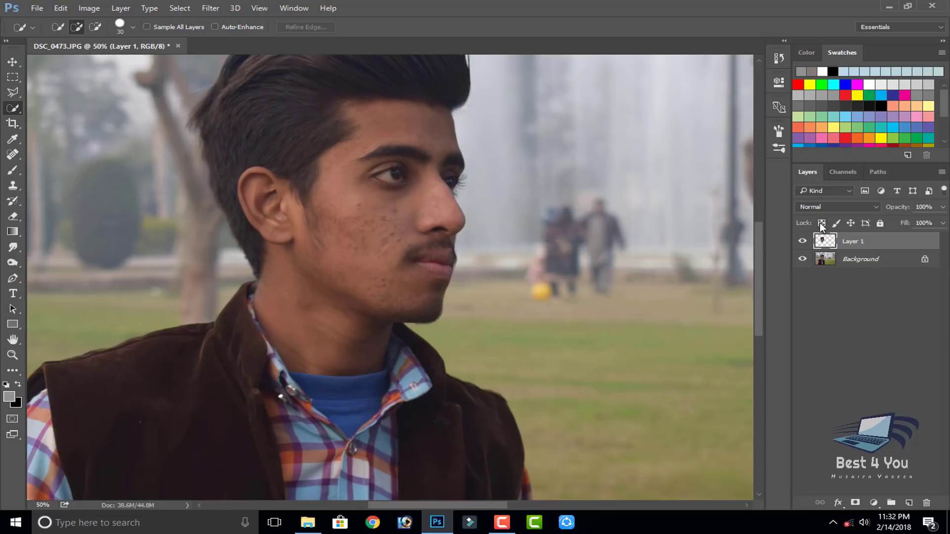
Duplicate Layer 1 via its context menu to create Layer 1 copy
right_click(823, 243)
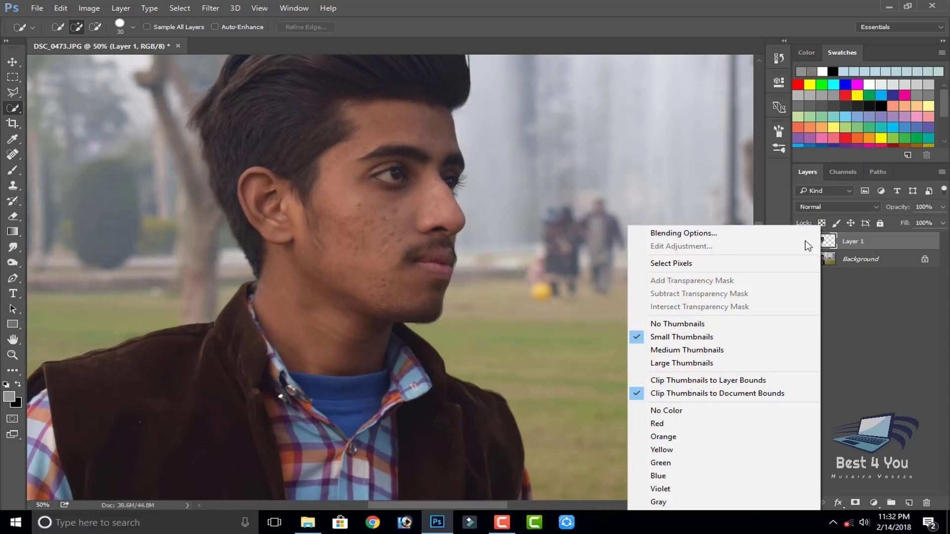
right_click(861, 245)
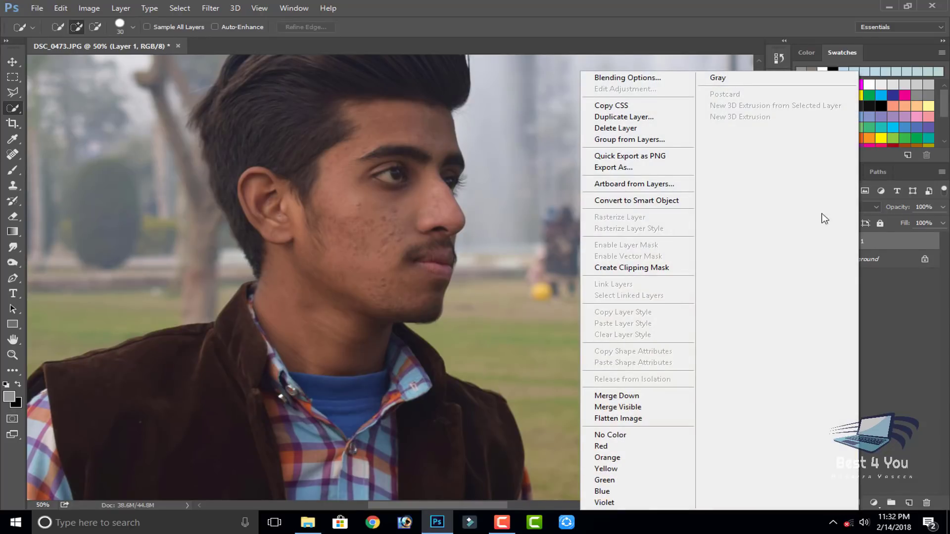
left_click(652, 117)
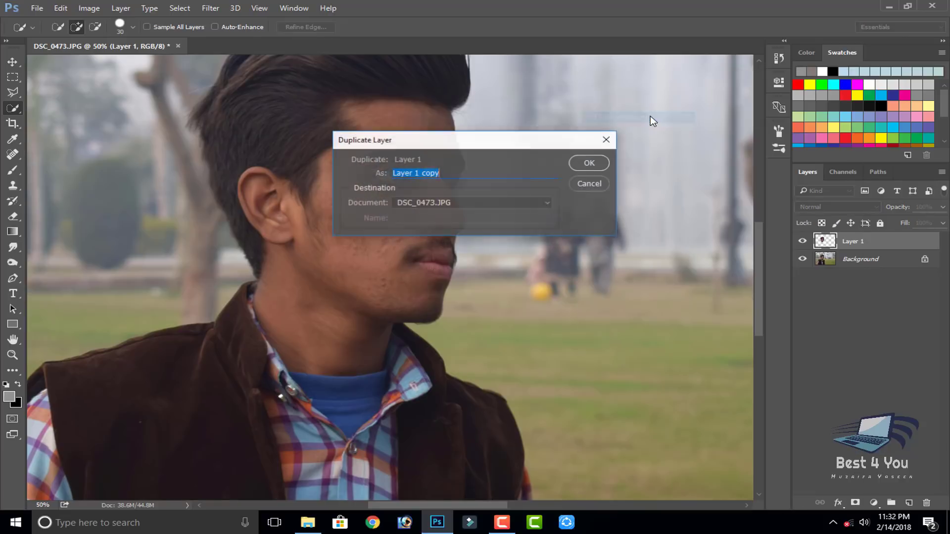
left_click(589, 165)
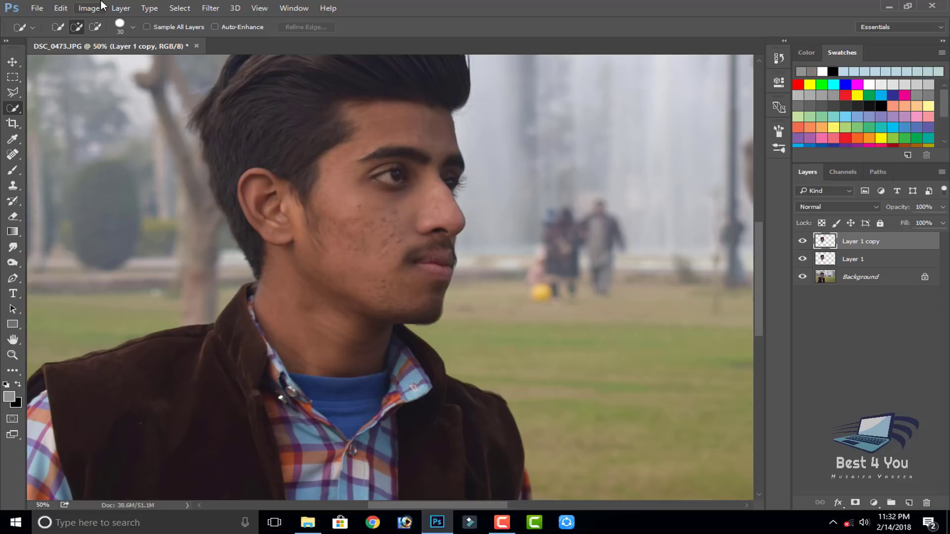
left_click(91, 8)
mouse_move(108, 38)
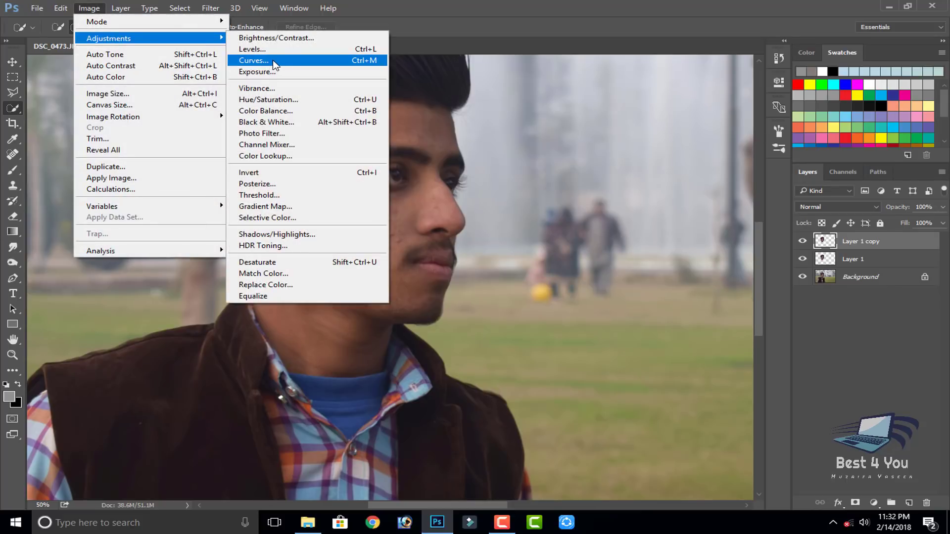
Add a brightening Curves point on Layer 1 copy with output 150 and input 100
left_click(273, 60)
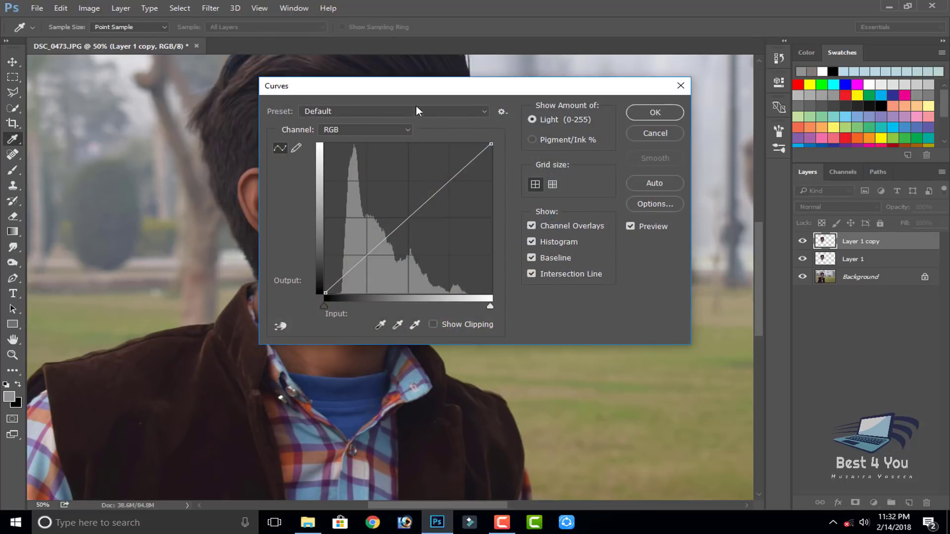
mouse_move(421, 80)
left_mouse_down()
mouse_move(710, 81)
mouse_move(661, 48)
mouse_move(677, 44)
left_mouse_up()
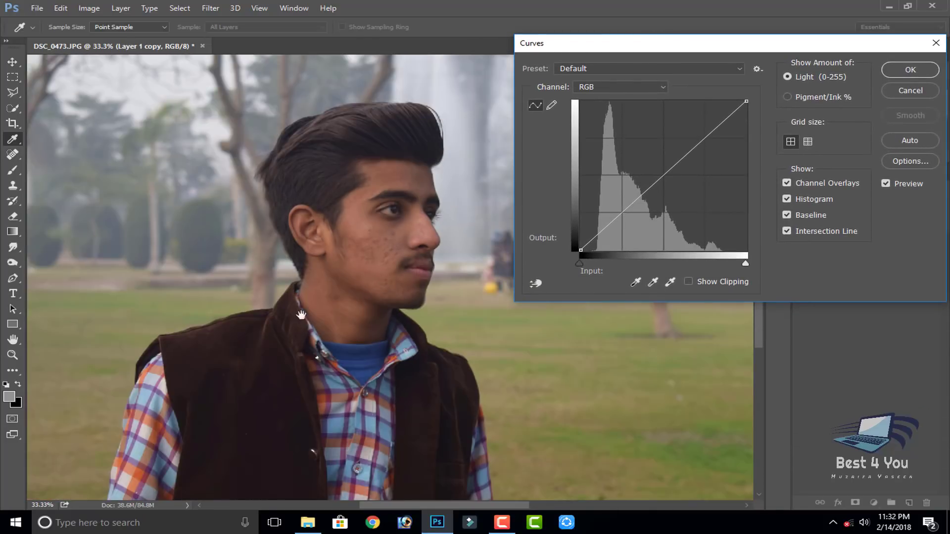
key("ctrl+minus")
left_click_drag(607, 226, 607, 207)
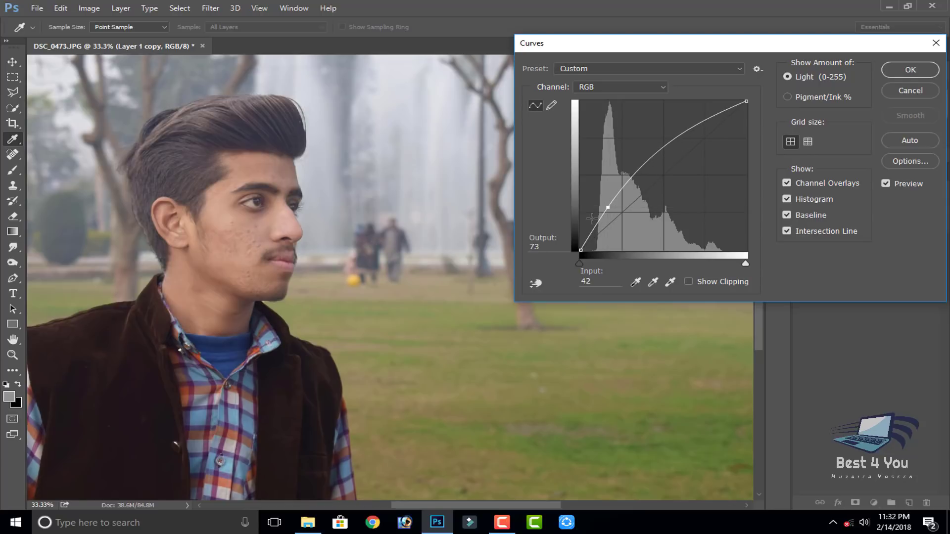
left_click_drag(544, 246, 492, 246)
type("150")
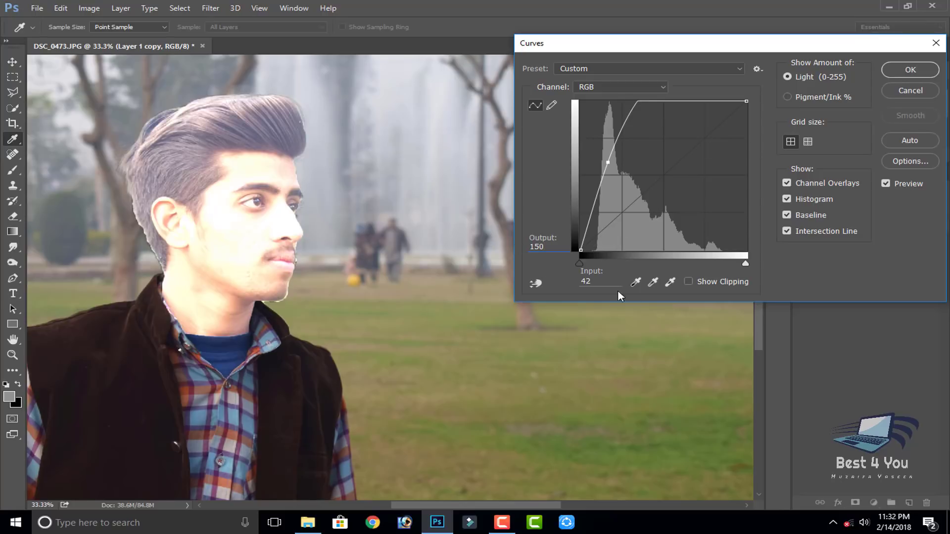
left_click_drag(616, 283, 542, 284)
type("100")
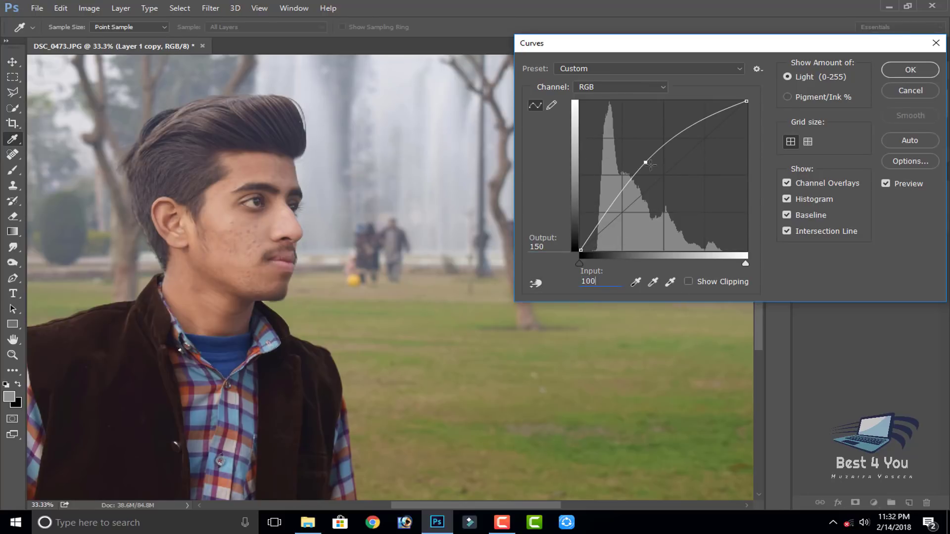
Lower the curve point to about input 58, output 100 and apply the Curves adjustment
left_click_drag(645, 162, 615, 191)
mouse_move(615, 190)
left_mouse_down()
mouse_move(605, 158)
mouse_move(631, 177)
left_mouse_up()
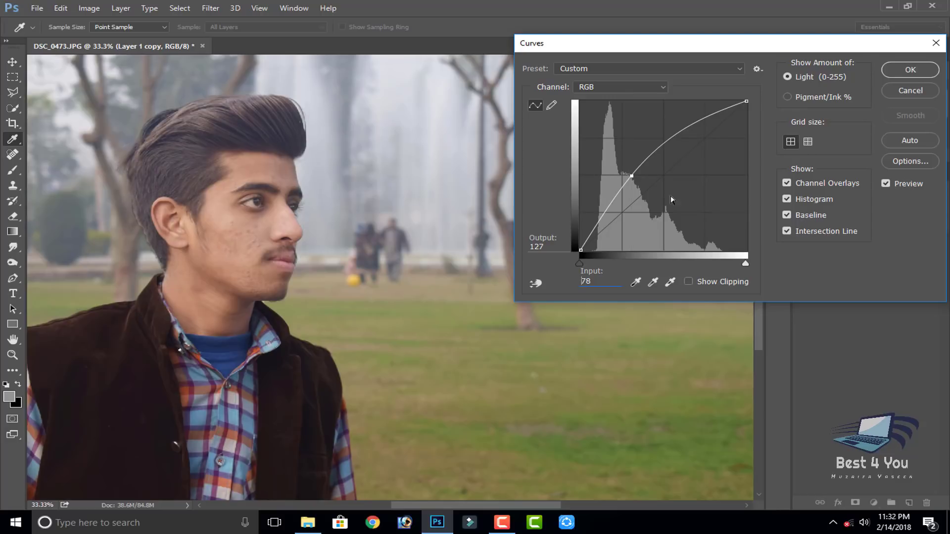
left_click_drag(629, 173, 619, 190)
left_click_drag(619, 190, 619, 192)
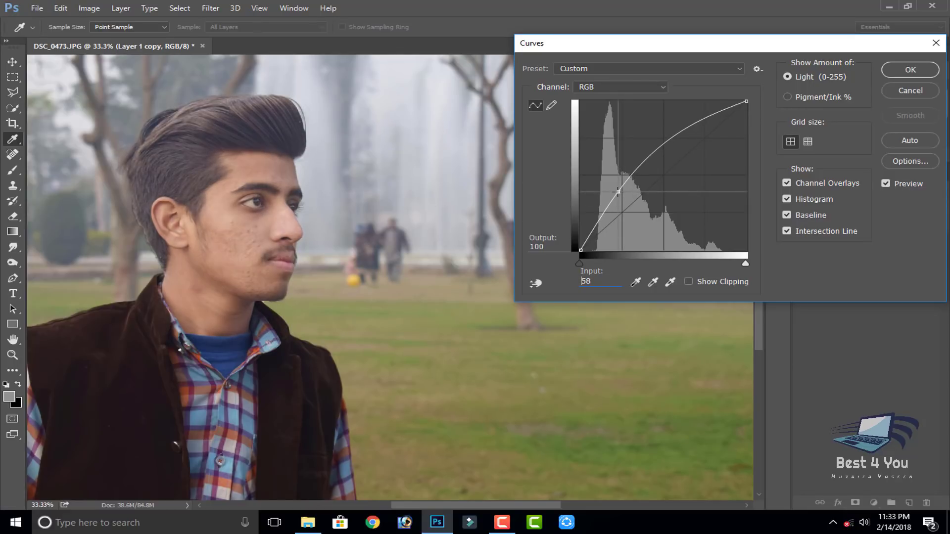
left_click(929, 73)
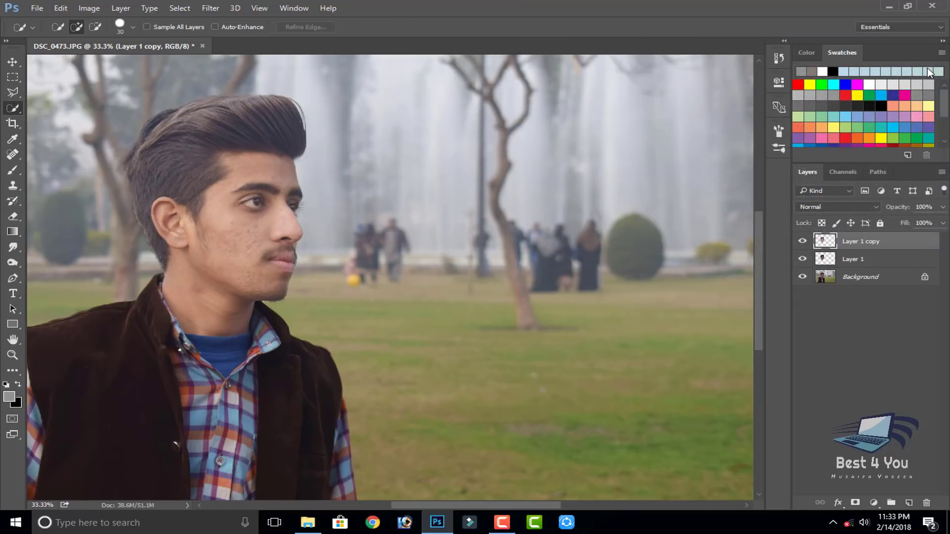
Zoom and pan so the blemished face fills the view, with the Spot Healing Brush selected
key("ctrl+minus")
key("ctrl+plus")
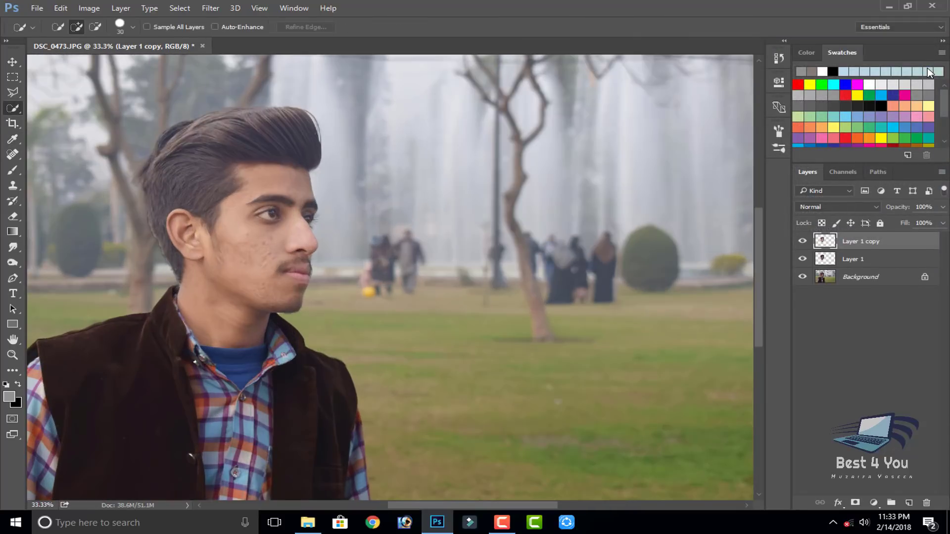
left_click_drag(415, 227, 464, 213)
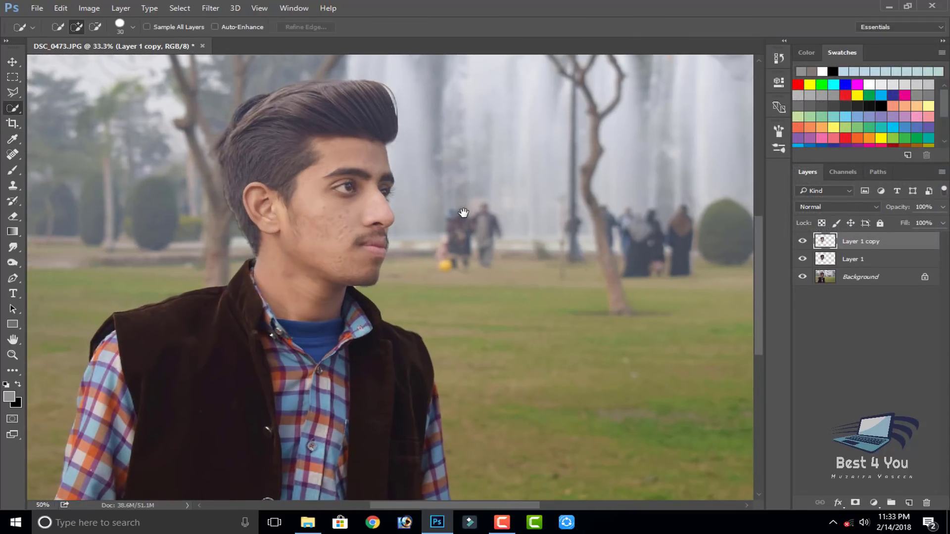
key("ctrl+plus")
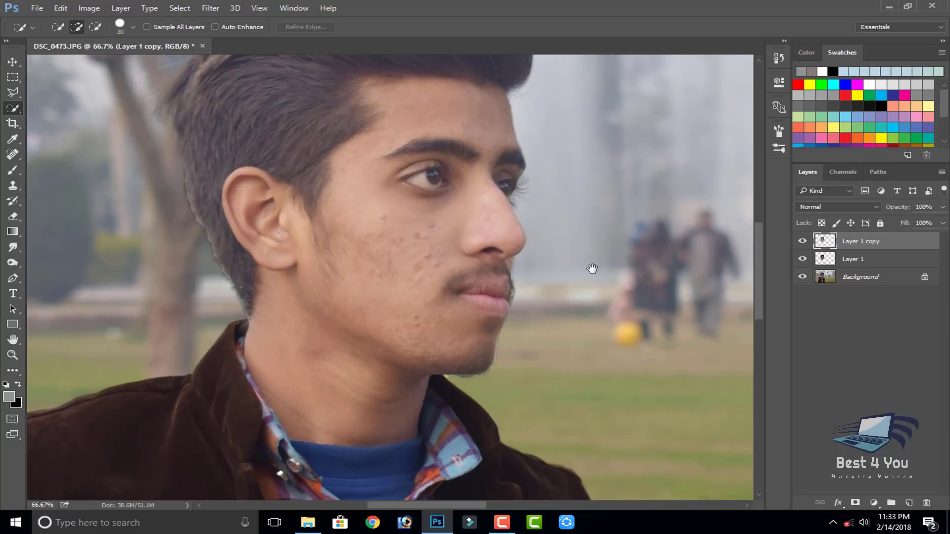
left_click(12, 154)
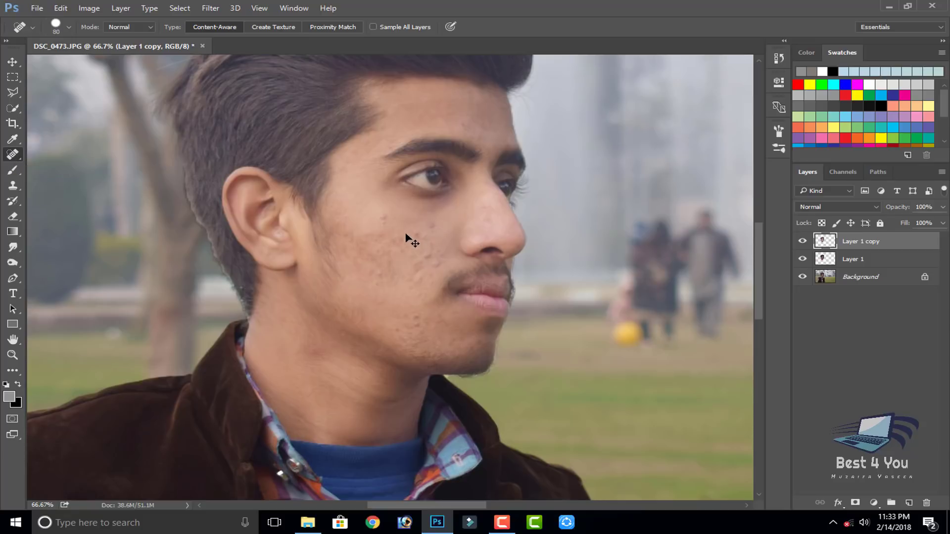
Set the Spot Healing Brush to 39 px and heal the acne spots across the cheek
left_click(69, 28)
left_click_drag(50, 60, 46, 59)
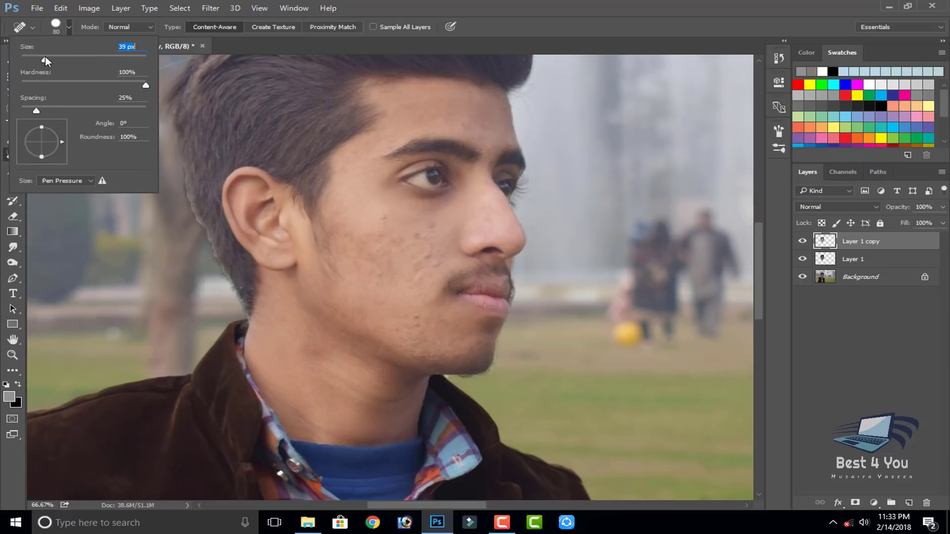
left_click(382, 220)
left_click(399, 228)
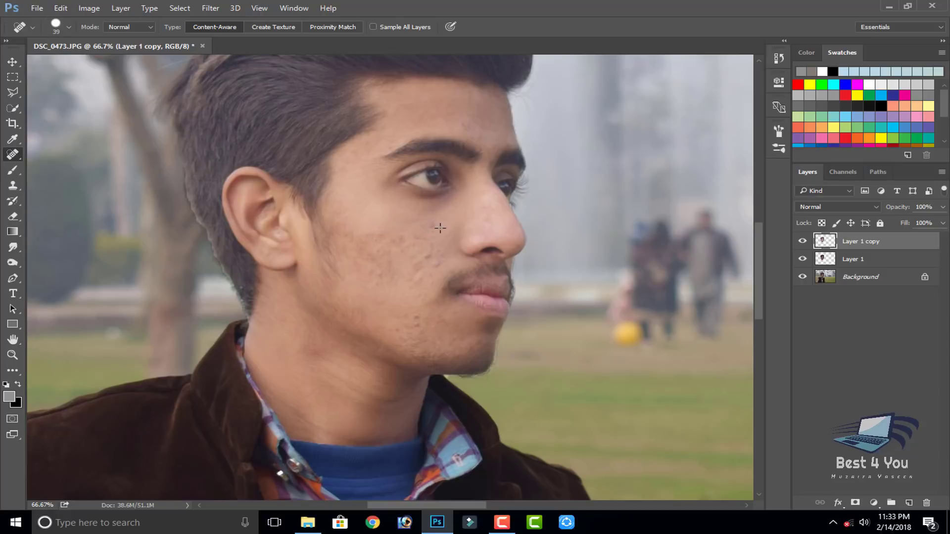
left_click(429, 226)
left_click(429, 246)
left_click(429, 265)
left_click(381, 234)
left_click_drag(358, 244, 377, 262)
left_click(373, 276)
left_click(342, 240)
left_click(341, 213)
left_click_drag(341, 211, 364, 232)
left_click(403, 243)
left_click(425, 256)
left_click_drag(400, 283, 391, 268)
left_click(388, 255)
left_click(365, 268)
left_click(400, 280)
left_click(386, 262)
left_click(392, 275)
left_click(379, 292)
Heal the remaining blemishes on the lower cheek and chin
left_click_drag(468, 147, 441, 117)
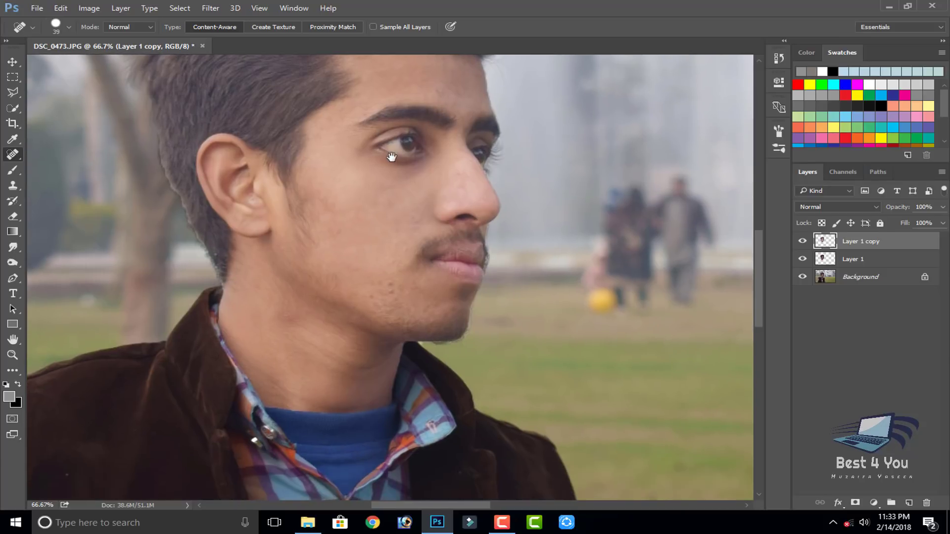
left_click(390, 283)
left_click(389, 292)
mouse_move(403, 285)
left_mouse_down()
mouse_move(420, 286)
mouse_move(380, 279)
left_mouse_up()
left_click(403, 229)
left_click_drag(401, 236, 373, 236)
left_click(331, 226)
left_click(388, 287)
left_click(409, 312)
left_click_drag(403, 294, 420, 299)
left_click(429, 301)
left_click(448, 315)
left_click(392, 263)
left_click(406, 249)
left_click(390, 275)
left_click(373, 288)
left_click(395, 259)
left_click(395, 239)
left_click(382, 207)
Heal the blemishes on the forehead, temple, eyebrow area and nose tip
left_click_drag(380, 204, 362, 256)
left_click(426, 143)
left_click(404, 140)
left_click(432, 147)
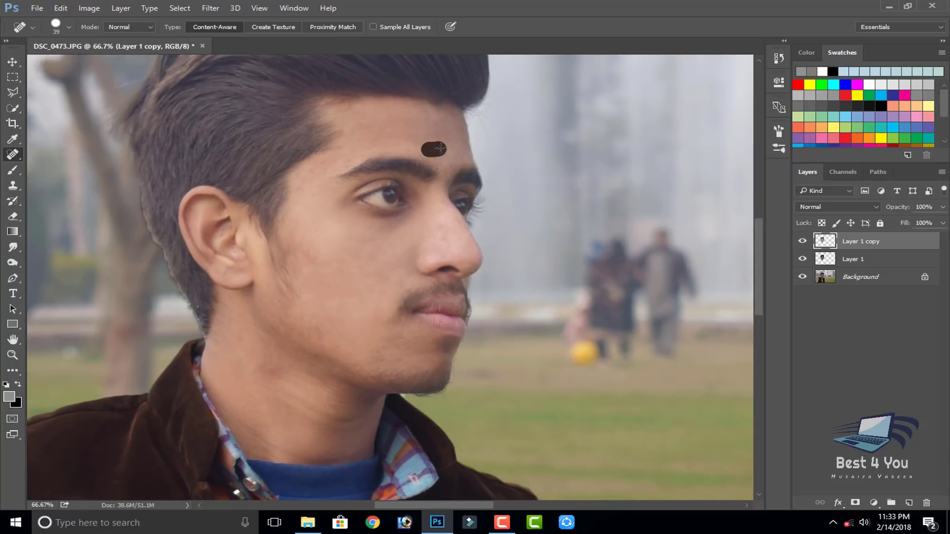
left_click(424, 121)
left_click(388, 120)
left_click(383, 136)
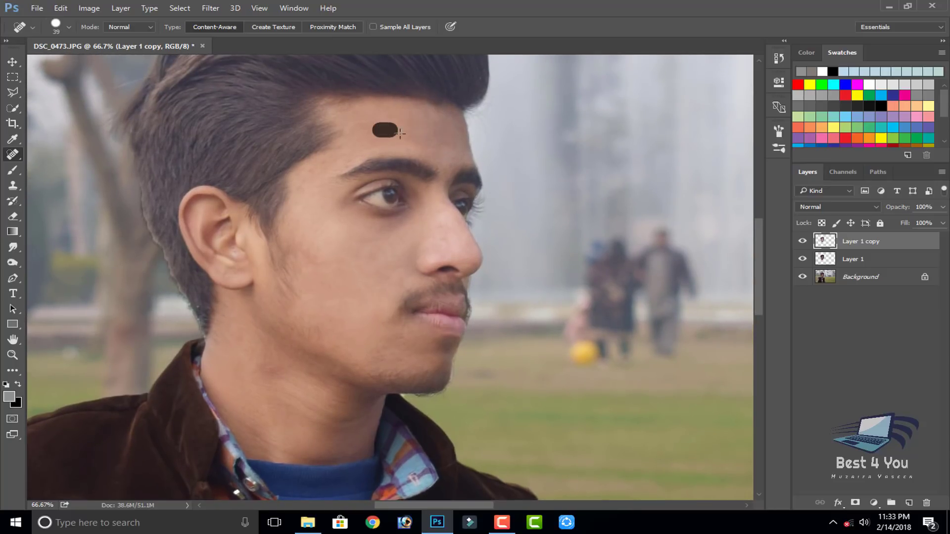
left_click(428, 153)
left_click(459, 253)
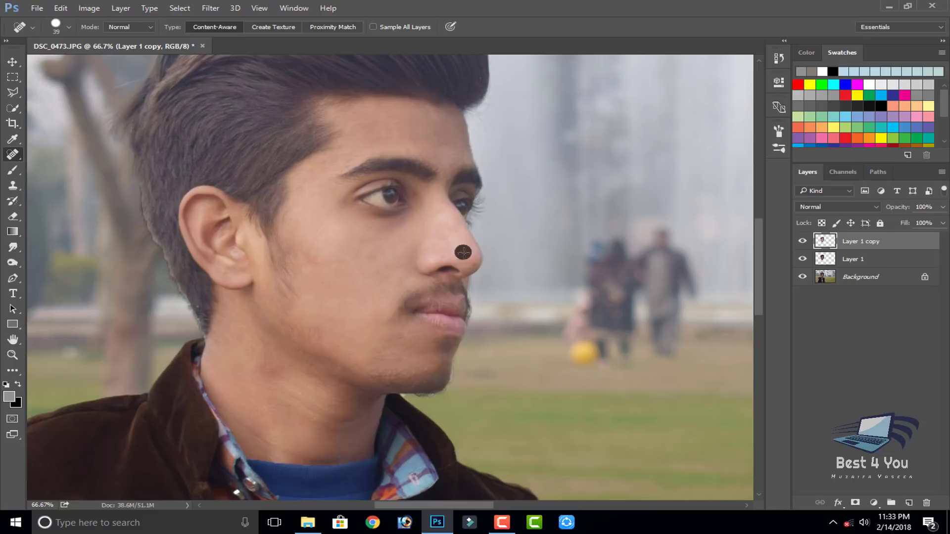
left_click(341, 161)
left_click(295, 172)
left_click(321, 159)
left_click(345, 145)
left_click(304, 187)
left_click(346, 273)
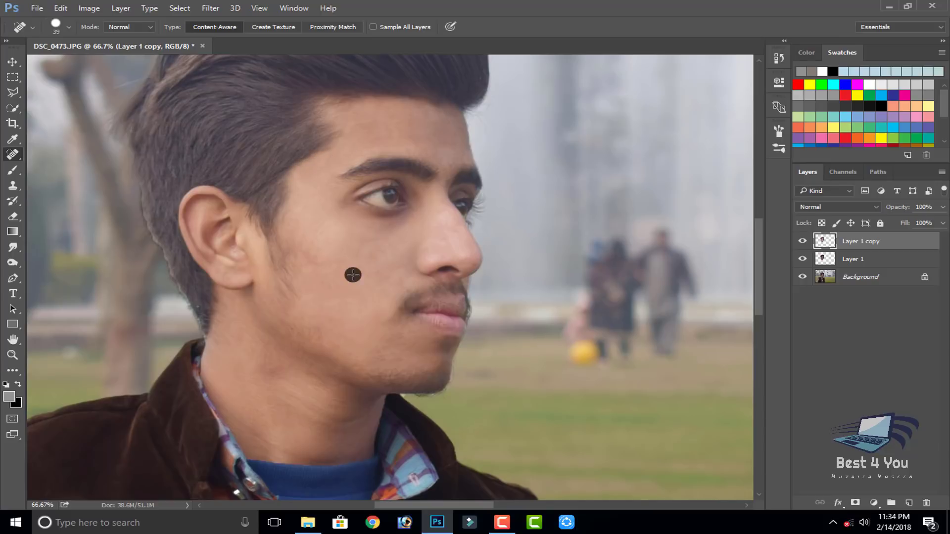
left_click(385, 285)
left_click_drag(390, 259, 319, 232)
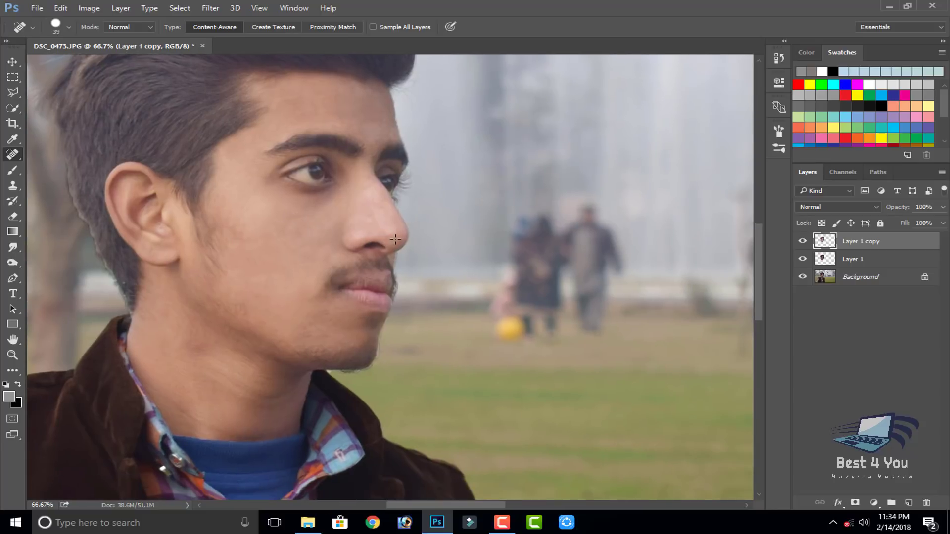
left_click(398, 241)
left_click(395, 237)
left_click_drag(447, 241, 463, 285)
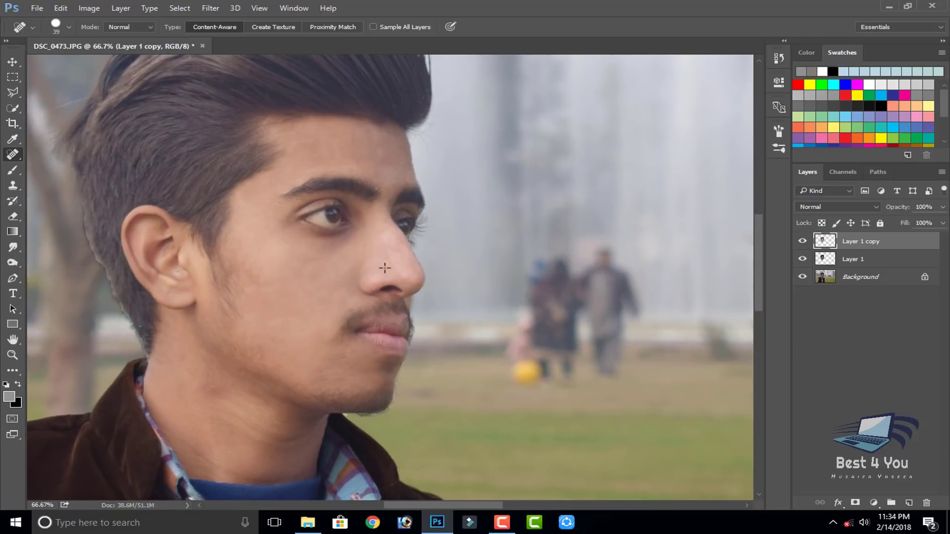
Compare before and after by toggling Layer 1 copy, then zoom in to inspect the healed skin
left_click(800, 242)
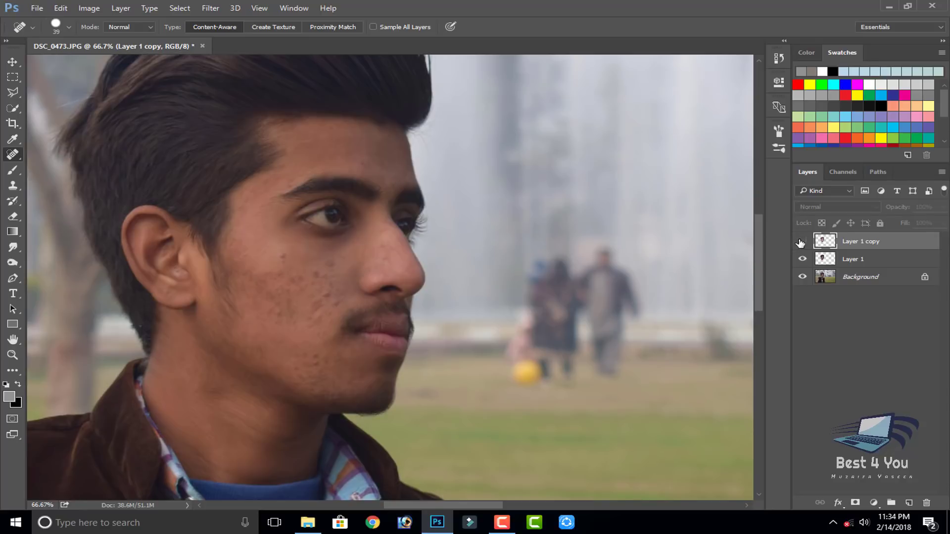
left_click(800, 242)
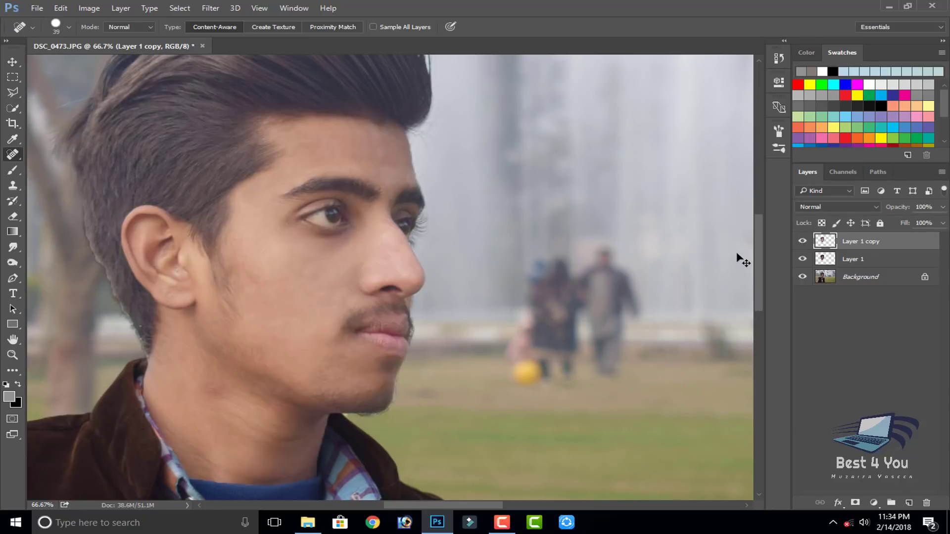
key("ctrl+plus")
key("ctrl+plus")
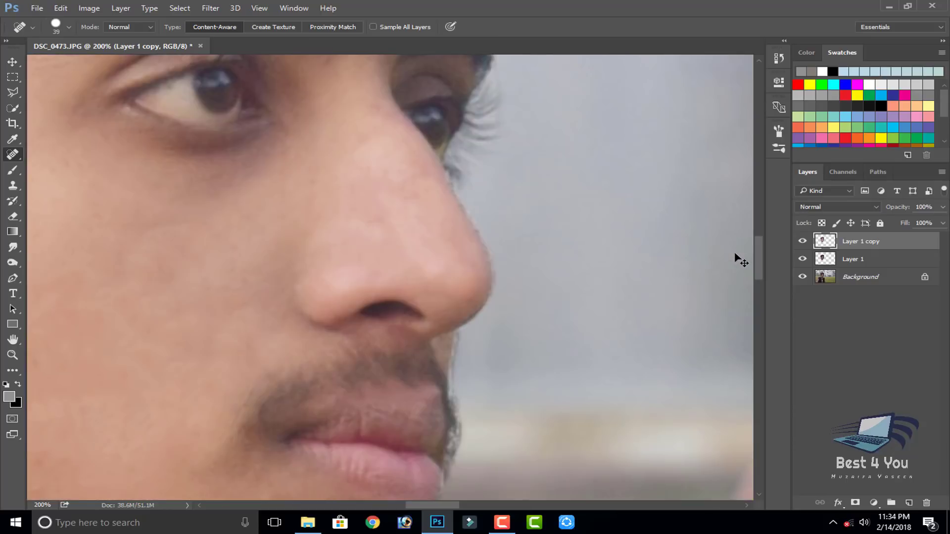
key("ctrl+minus")
key("ctrl+minus")
key("ctrl+minus")
key("ctrl+plus")
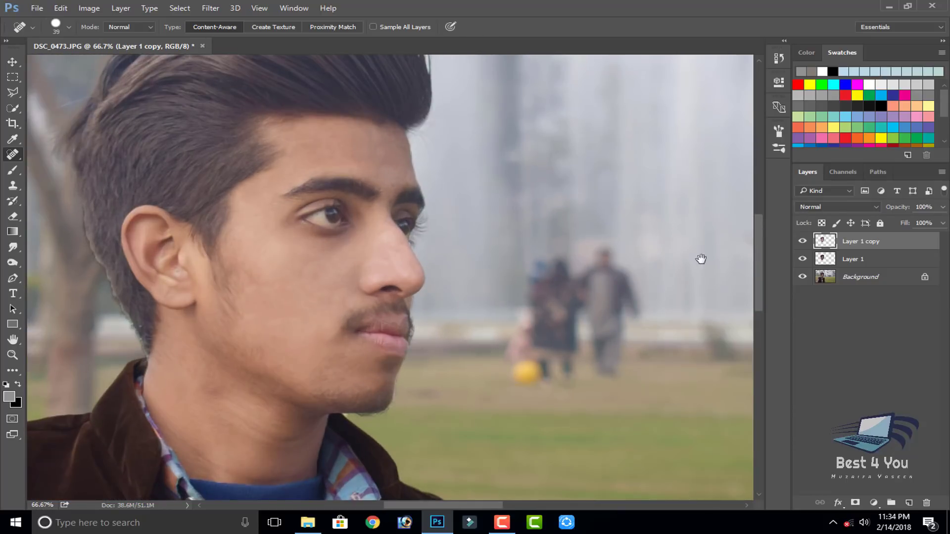
key("ctrl+plus")
key("ctrl+plus")
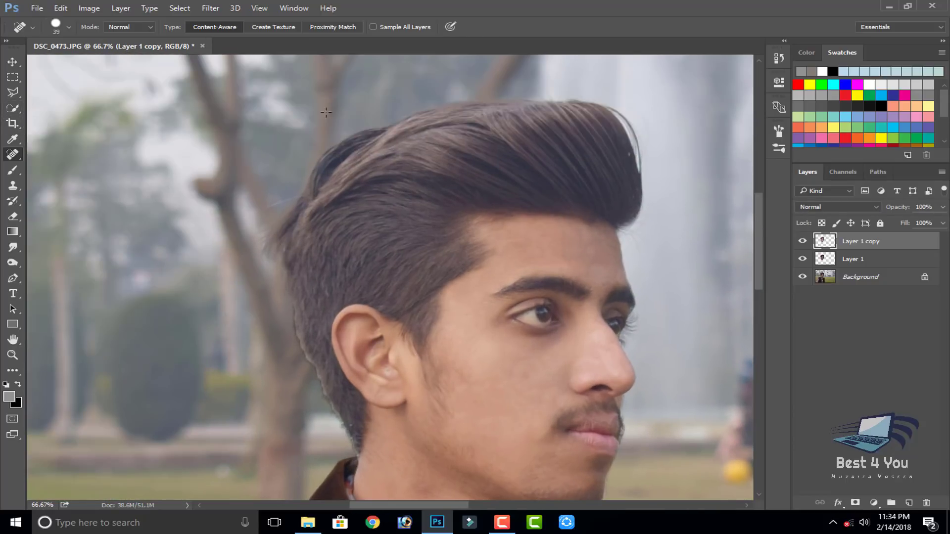
Erase the smoothing over the hair on Layer 1 copy with a larger eraser at 100% opacity
left_click(13, 216)
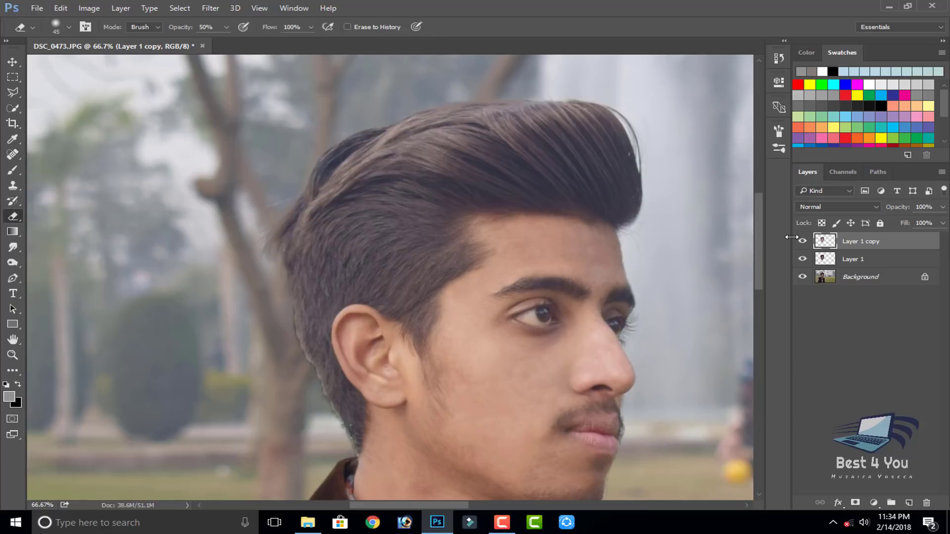
mouse_move(576, 134)
left_mouse_down()
mouse_move(552, 137)
mouse_move(577, 125)
left_mouse_up()
key("bracketright")
key("bracketright")
key("bracketright")
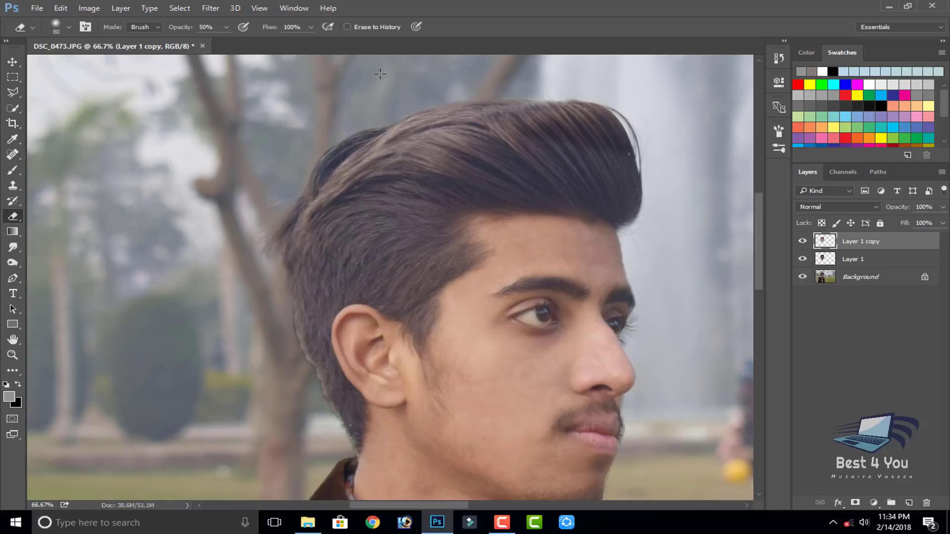
left_click(227, 27)
left_click_drag(224, 44, 257, 44)
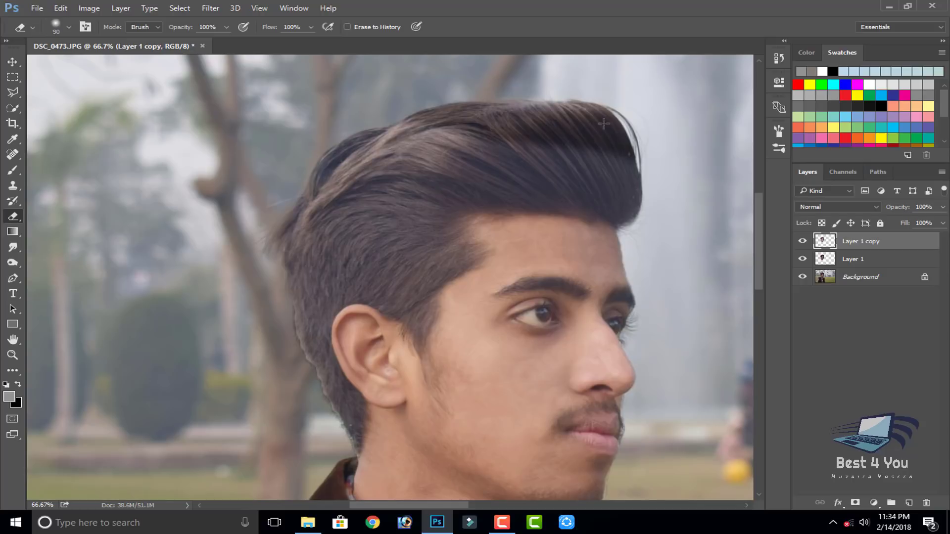
key("bracketright")
key("bracketright")
key("bracketright")
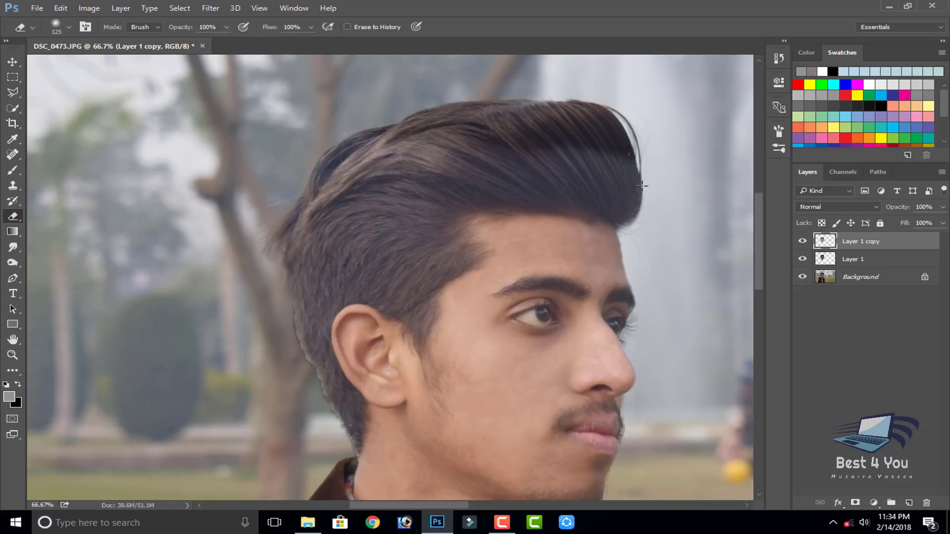
mouse_move(641, 186)
left_mouse_down()
mouse_move(441, 158)
mouse_move(351, 275)
left_mouse_up()
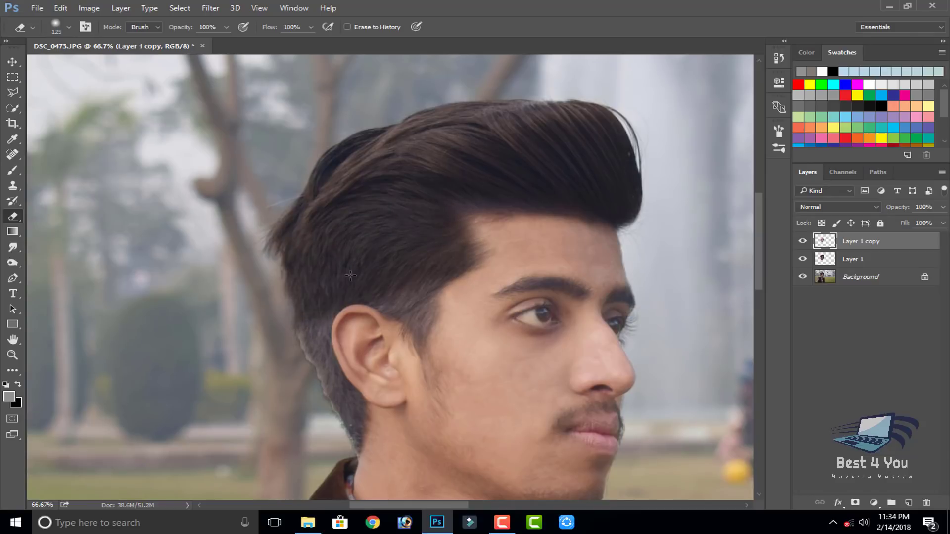
mouse_move(350, 275)
left_mouse_down()
mouse_move(316, 346)
mouse_move(307, 297)
mouse_move(354, 391)
mouse_move(324, 289)
left_mouse_up()
key("bracketleft")
key("bracketleft")
key("bracketleft")
Restore the eyebrow and mustache with the eraser at 60% opacity and 32 px, then zoom out
key("ctrl+plus")
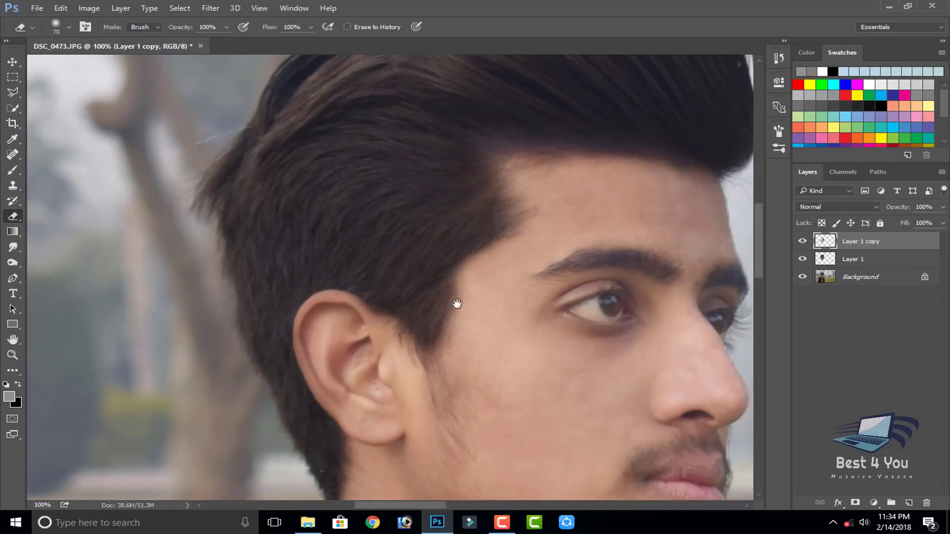
left_click_drag(673, 133, 544, 99)
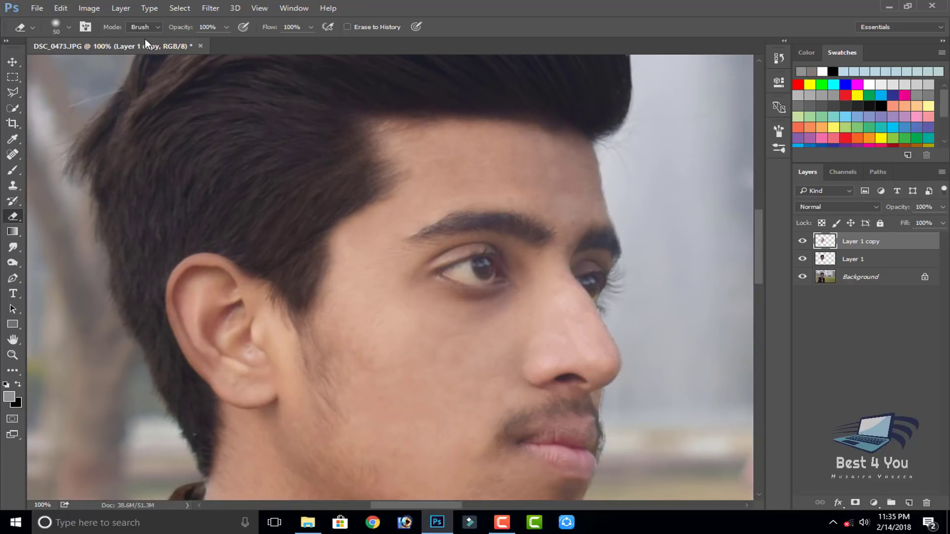
left_click(227, 27)
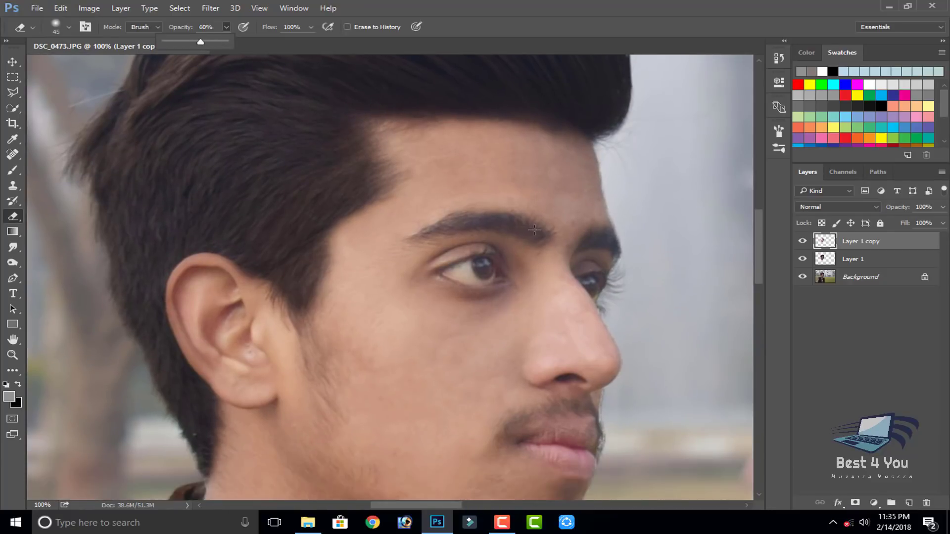
left_click_drag(535, 230, 408, 234)
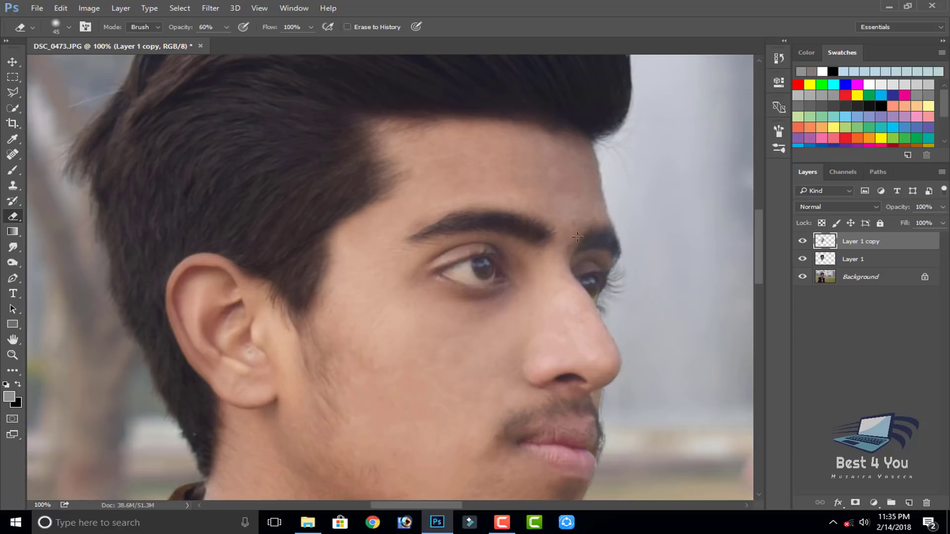
left_click_drag(579, 240, 616, 237)
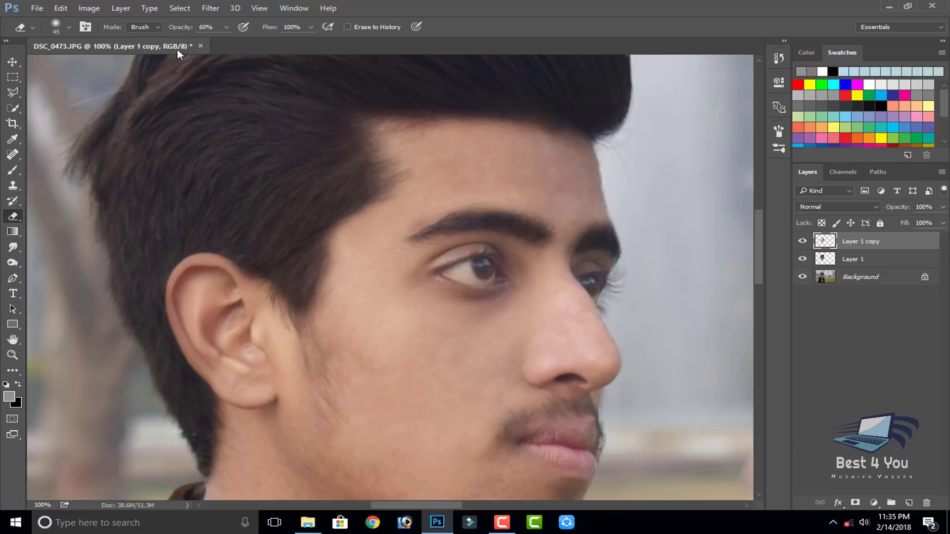
left_click(70, 28)
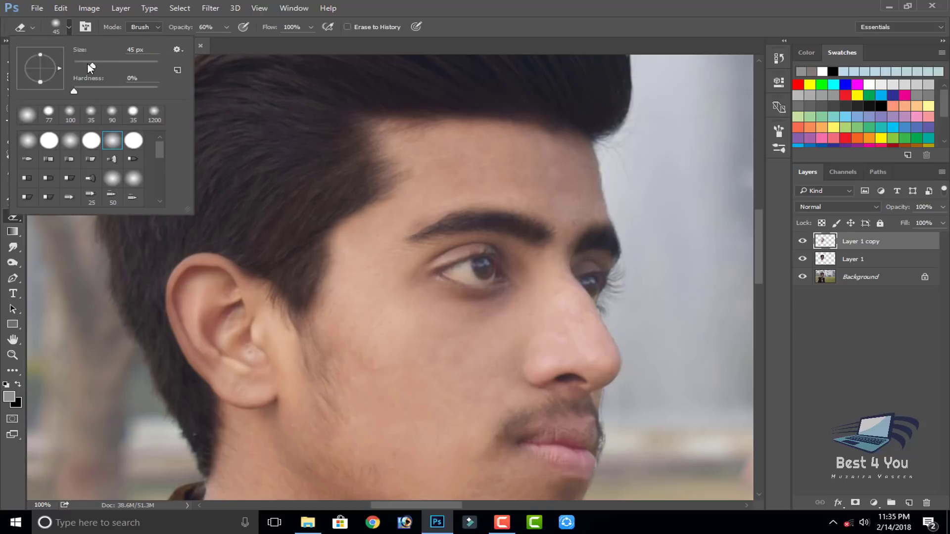
left_click_drag(90, 67, 87, 65)
left_click(496, 261)
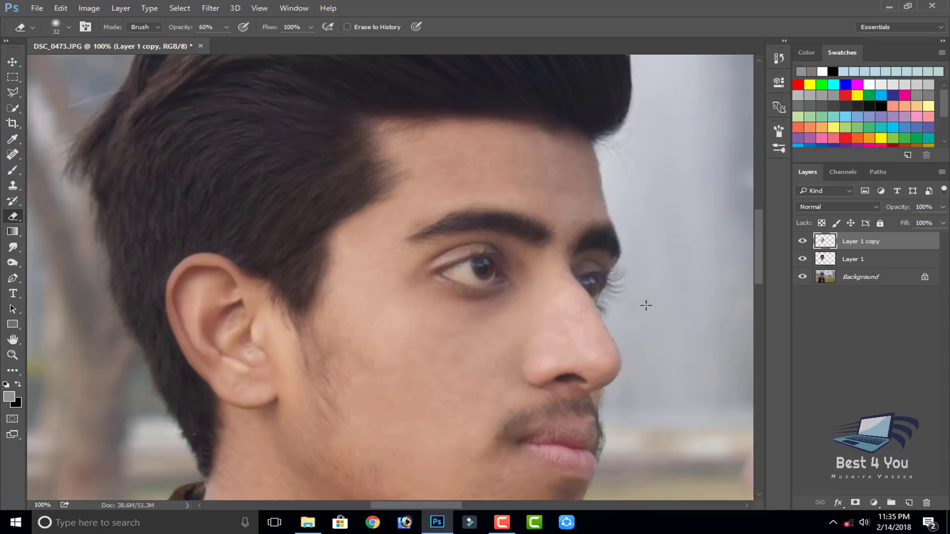
left_click_drag(693, 324, 676, 257)
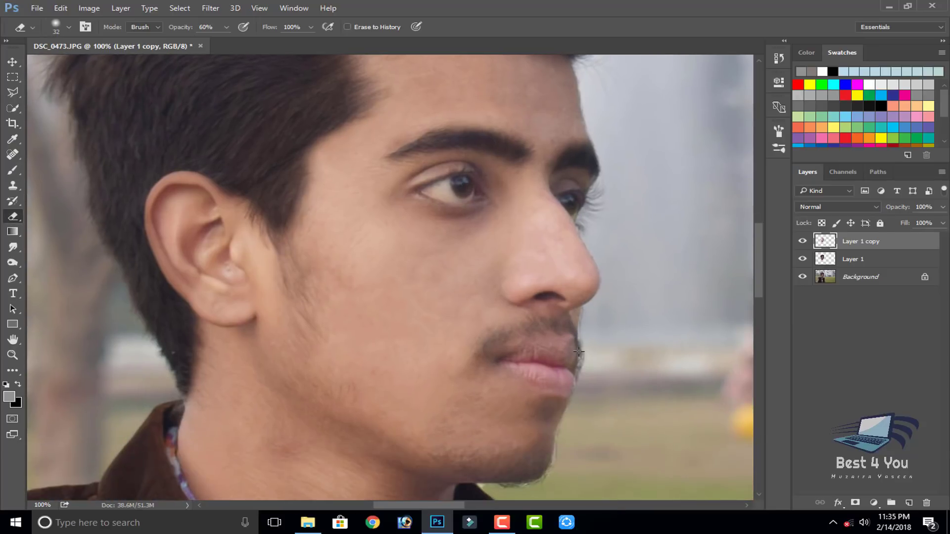
mouse_move(564, 328)
left_mouse_down()
mouse_move(519, 331)
mouse_move(475, 359)
left_mouse_up()
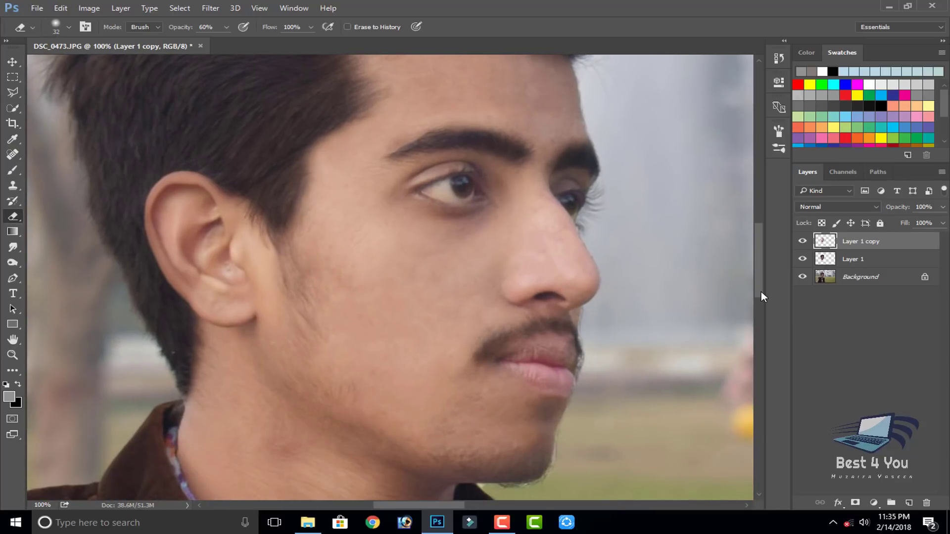
key("ctrl+minus")
key("ctrl+minus")
key("ctrl+minus")
key("ctrl+minus")
key("ctrl+minus")
key("ctrl+minus")
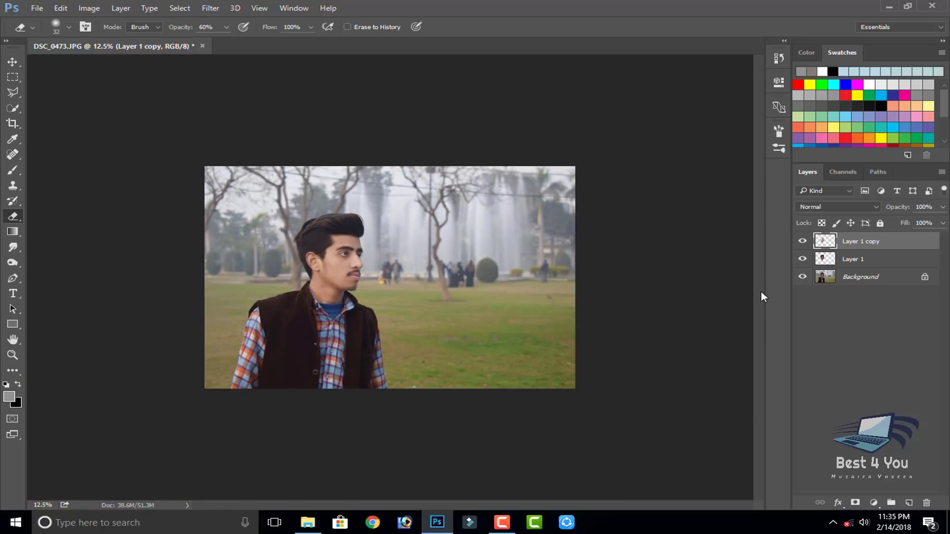
key("ctrl+plus")
key("ctrl+plus")
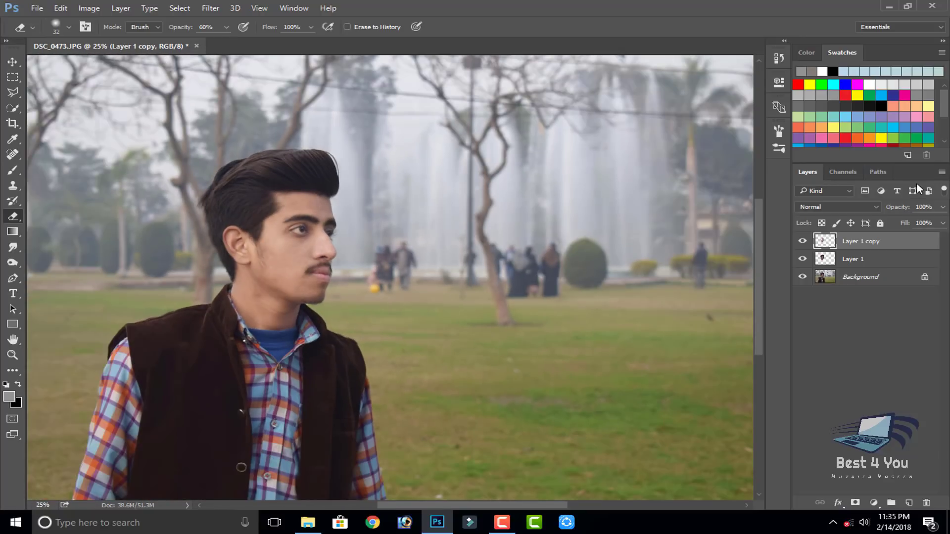
left_click(802, 242)
left_click(835, 254)
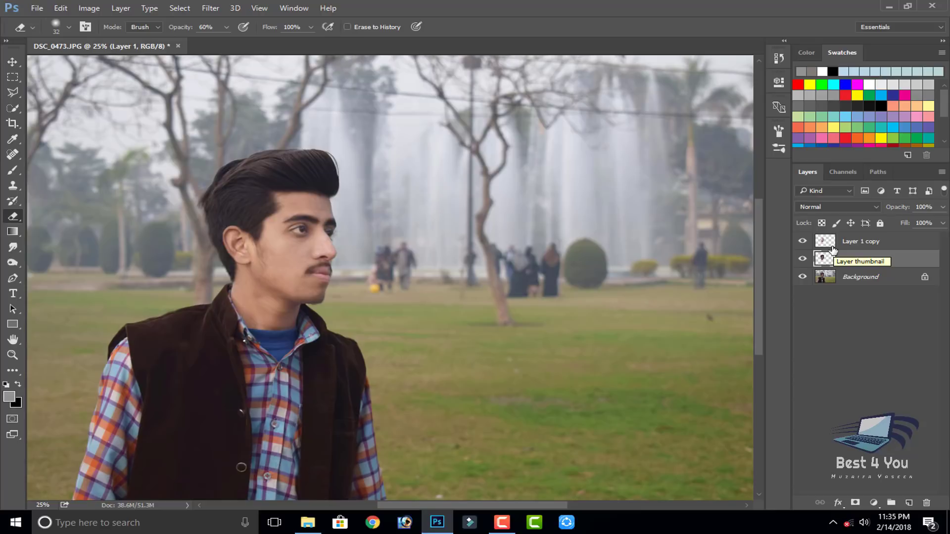
Select Layer 1 copy and hide Layer 1 and the park background to inspect the face alone
left_click(85, 8)
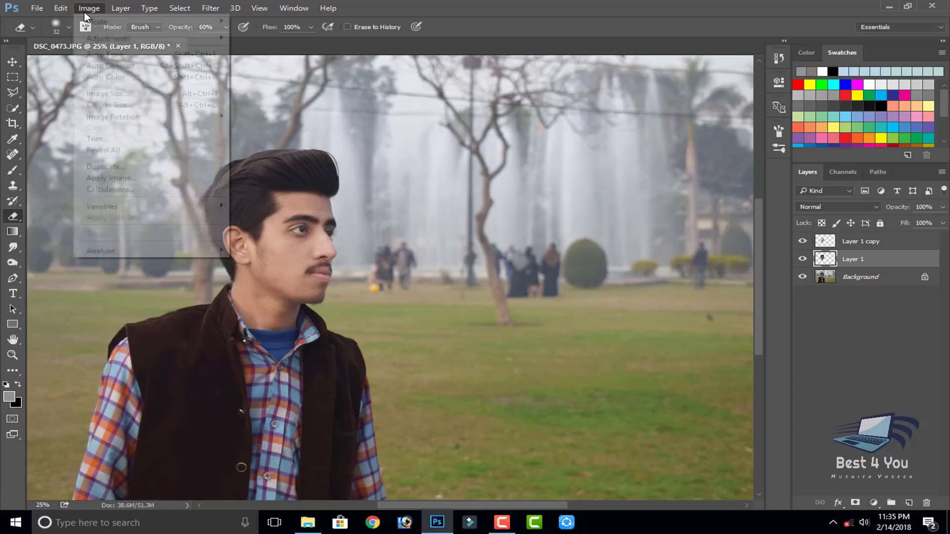
mouse_move(108, 38)
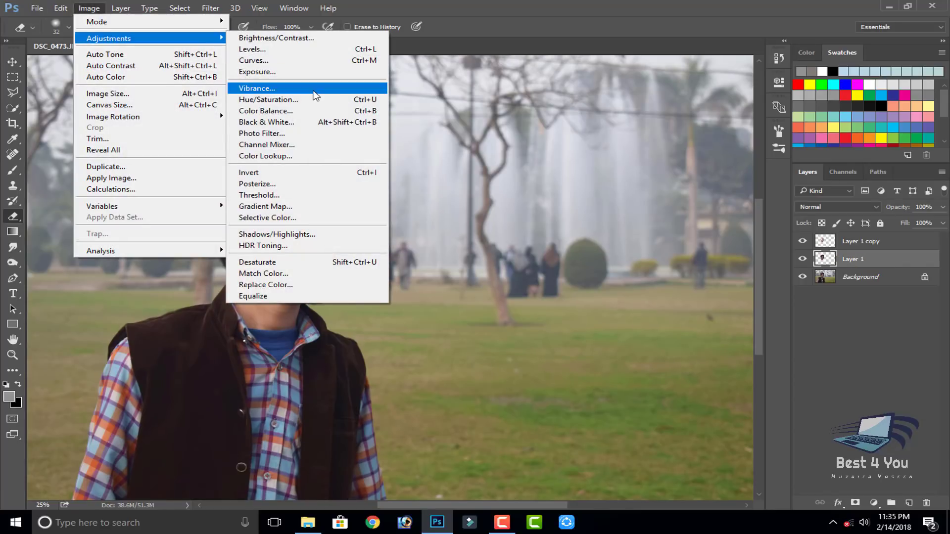
left_click(314, 102)
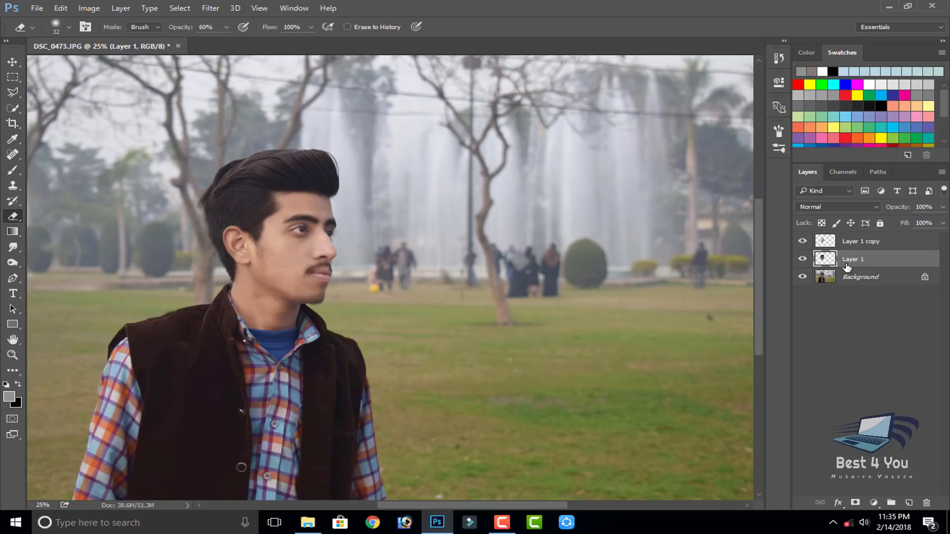
left_click(876, 242)
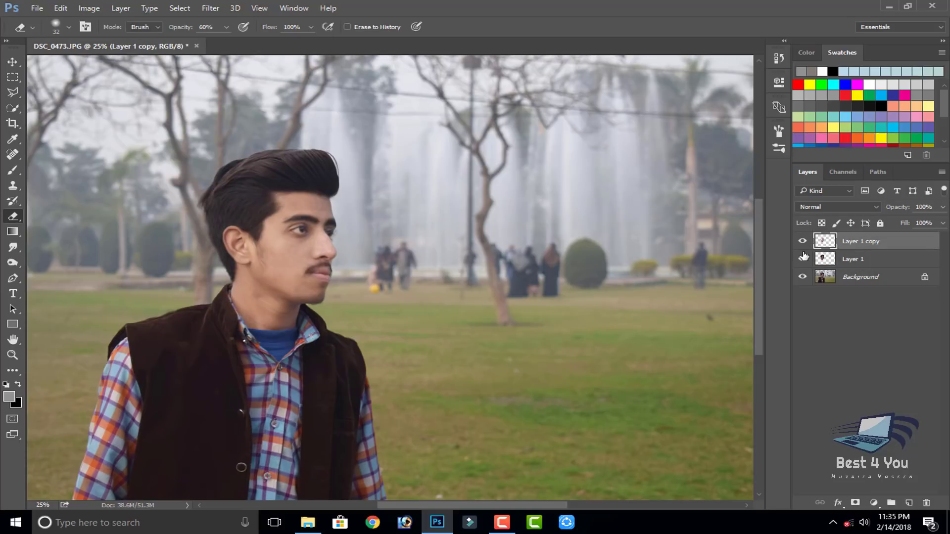
left_click(802, 258)
left_click(802, 277)
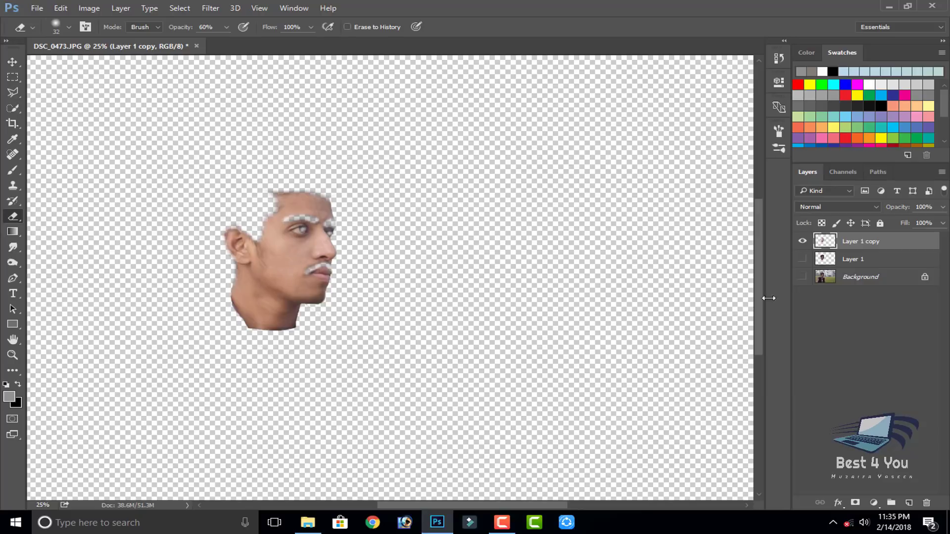
Show Layer 1 and the background again, select Layer 1, and open Image > Adjustments
left_click(802, 259)
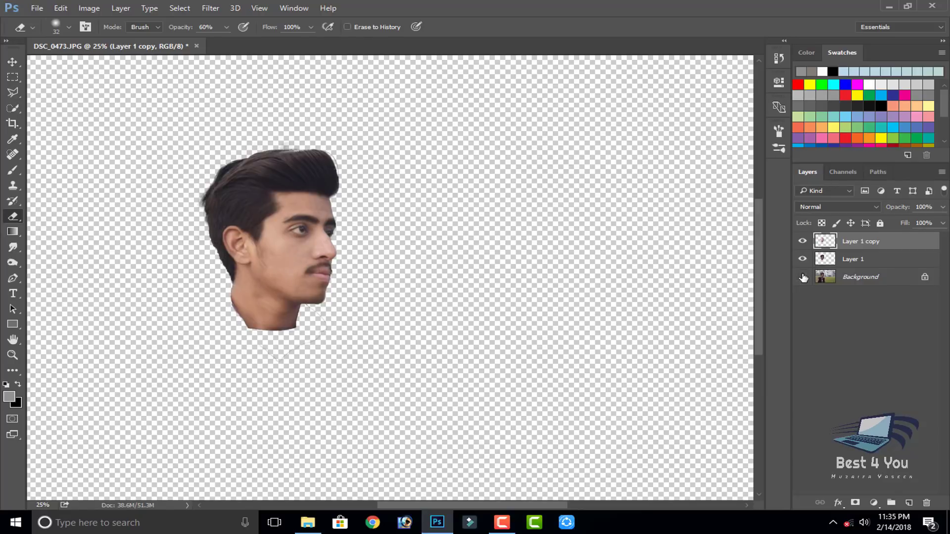
left_click(802, 276)
left_click(837, 261)
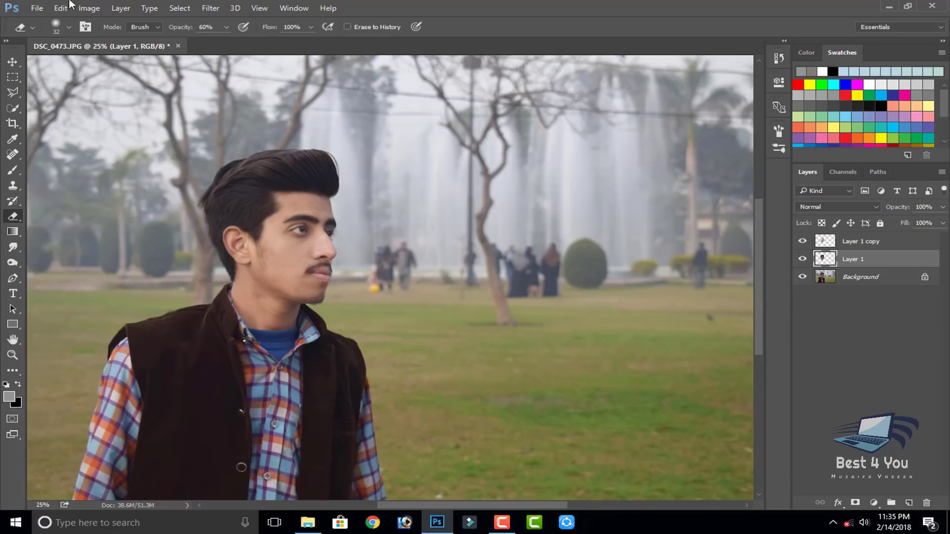
left_click(89, 8)
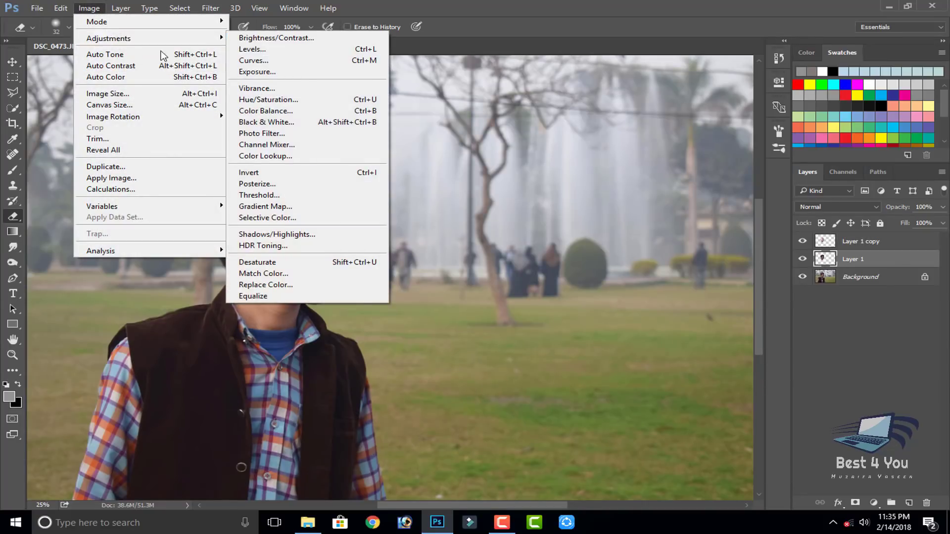
mouse_move(108, 38)
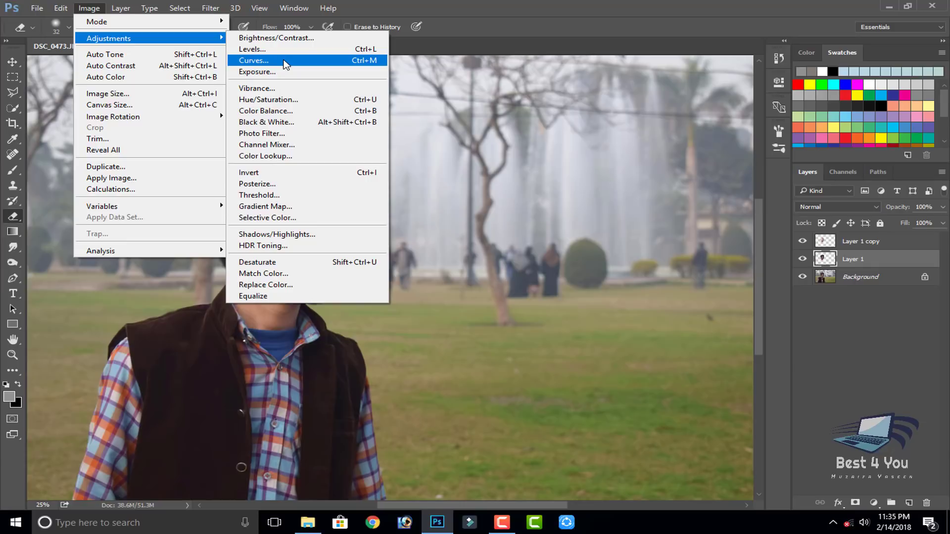
Lift the RGB midtones in Curves to a point near input 62, output 82
left_click(285, 60)
left_click_drag(630, 200, 631, 192)
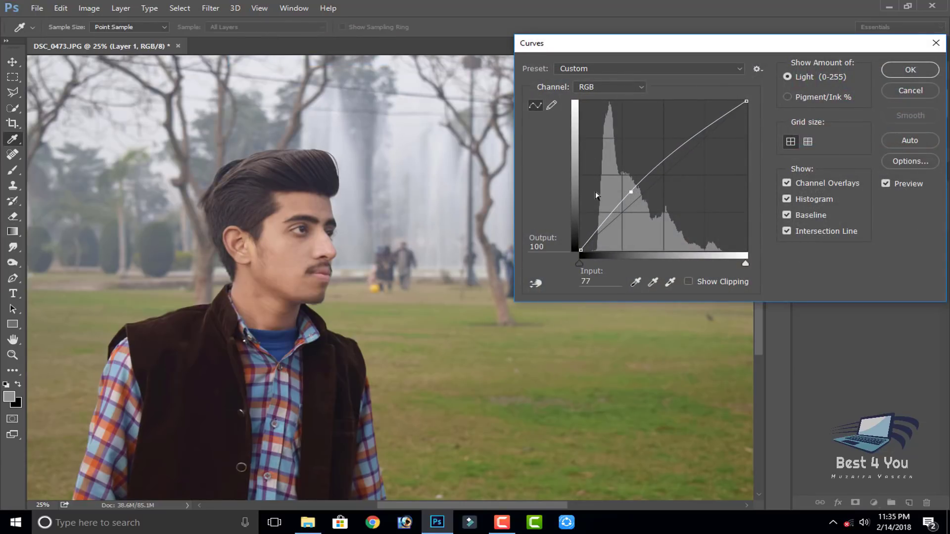
mouse_move(632, 192)
left_mouse_down()
mouse_move(665, 228)
mouse_move(621, 202)
left_mouse_up()
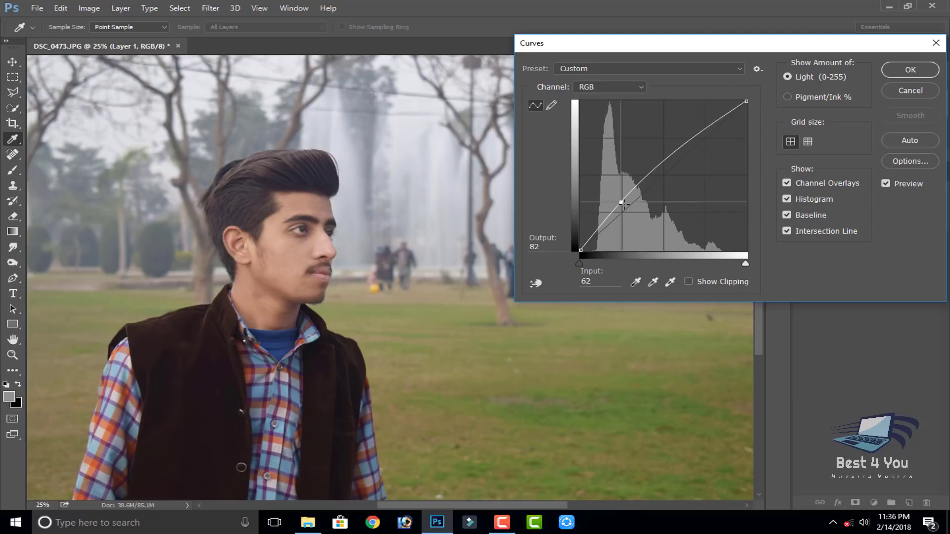
Confirm the Curves brightening, then toggle Layer 1 copy on and off to compare and select it
left_click(911, 79)
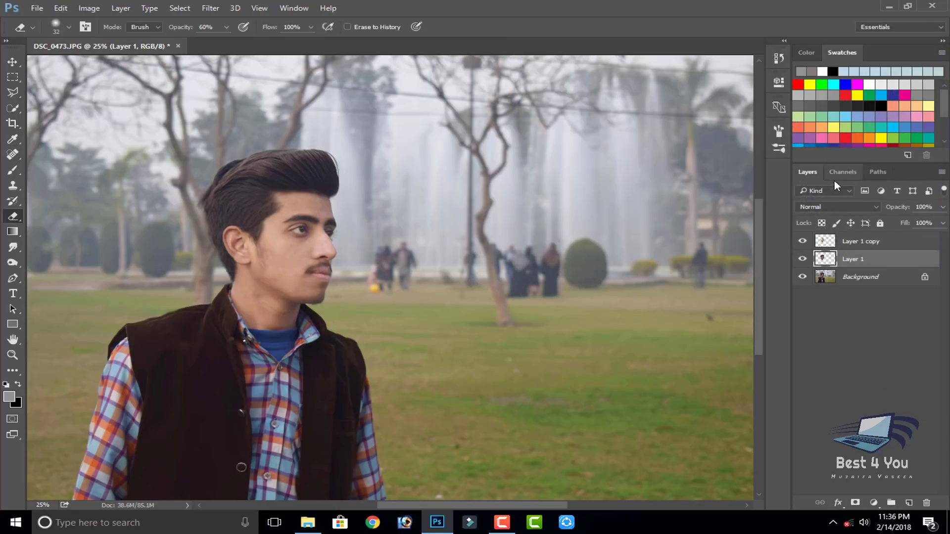
left_click(805, 241)
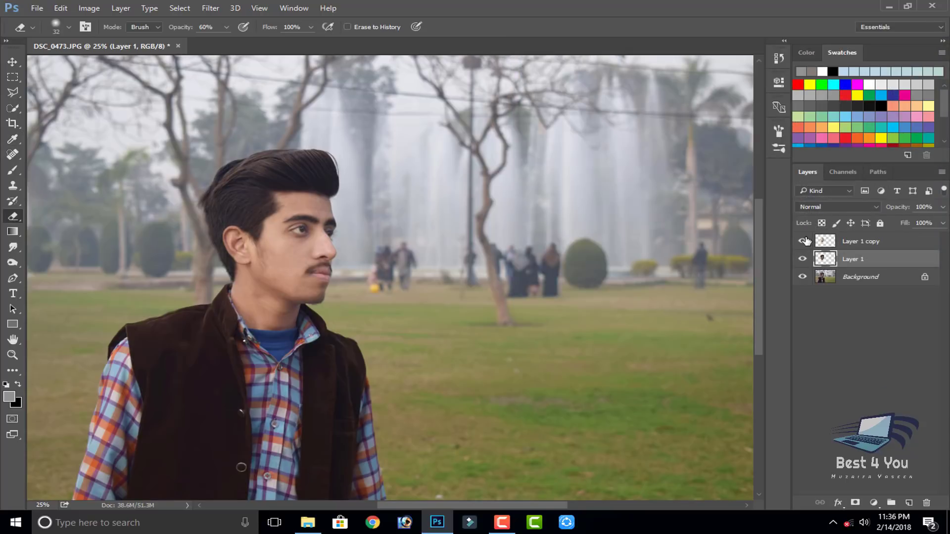
left_click(805, 241)
left_click(805, 241)
left_click(805, 241)
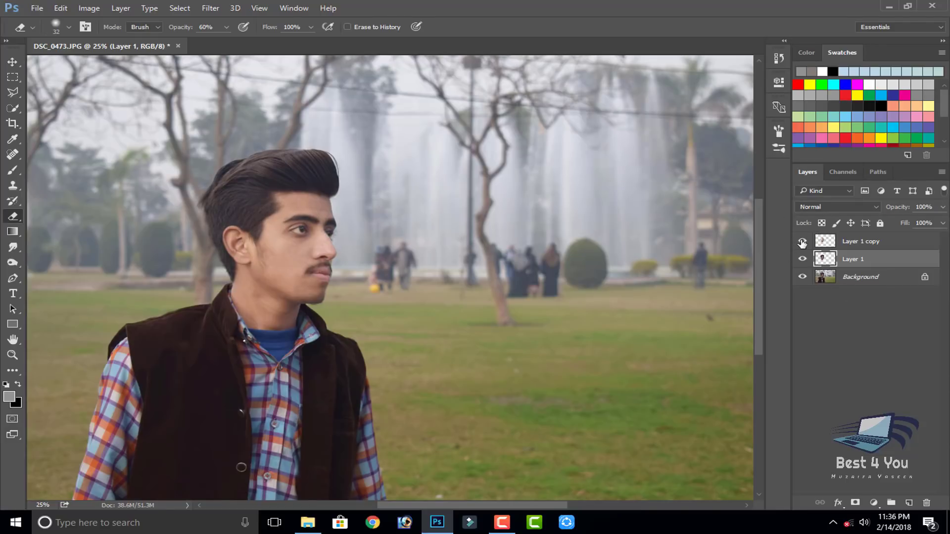
left_click(802, 242)
left_click(830, 249)
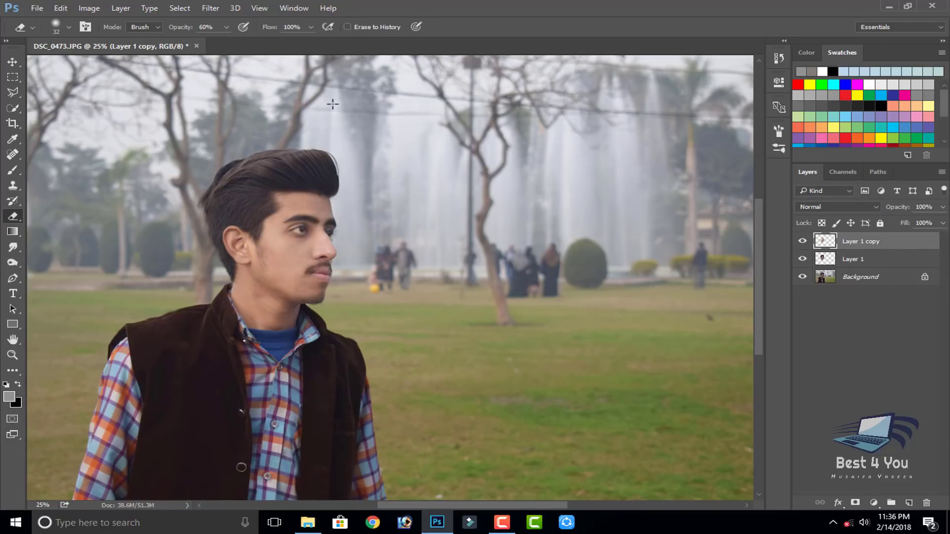
Pan the canvas around the portrait and open the Filter menu
scroll(334, 107, "up", 1)
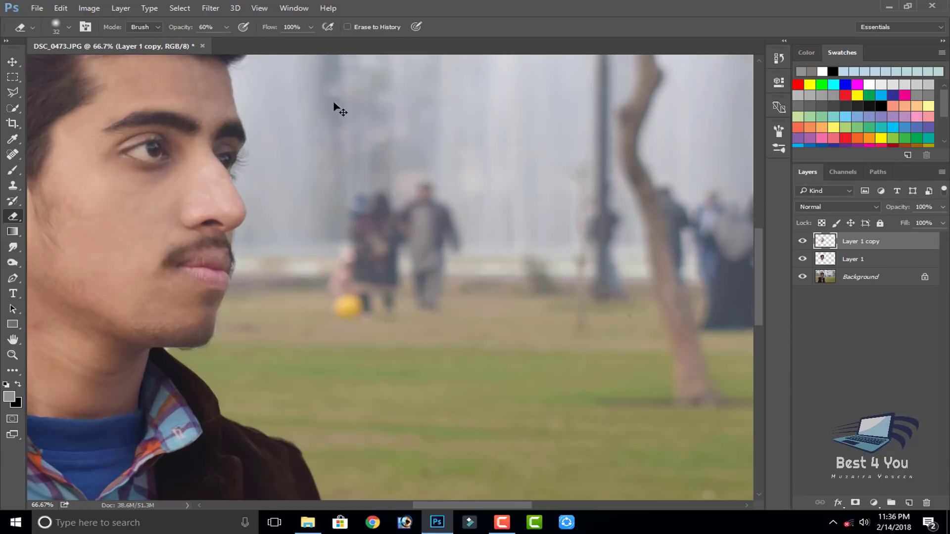
scroll(452, 271, "up", 1)
scroll(421, 271, "up", 2)
scroll(420, 270, "up", 1)
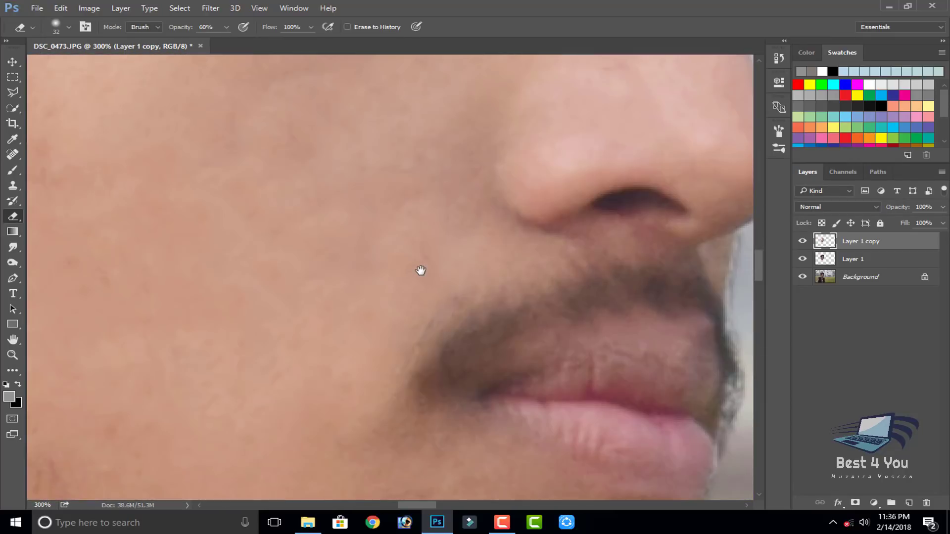
scroll(420, 270, "down", 3)
scroll(421, 270, "down", 1)
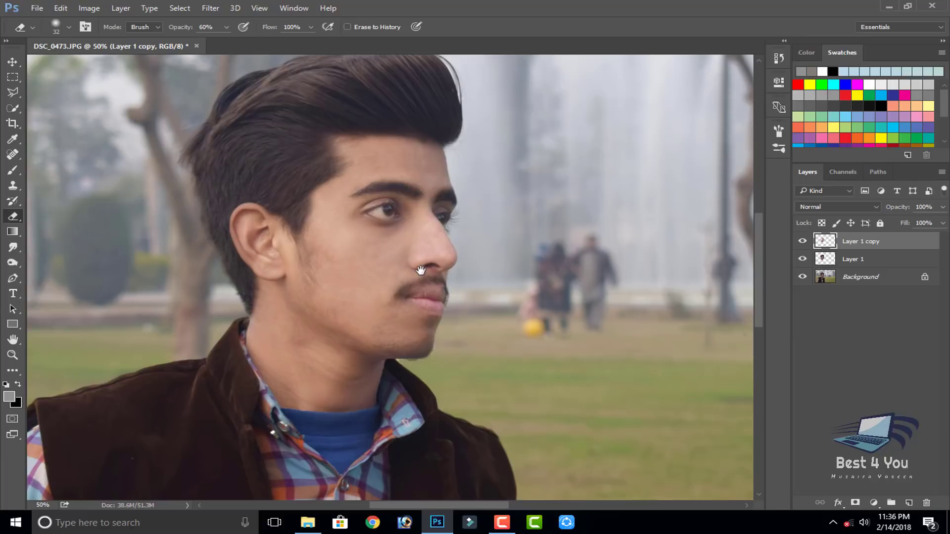
left_click_drag(419, 132, 392, 157)
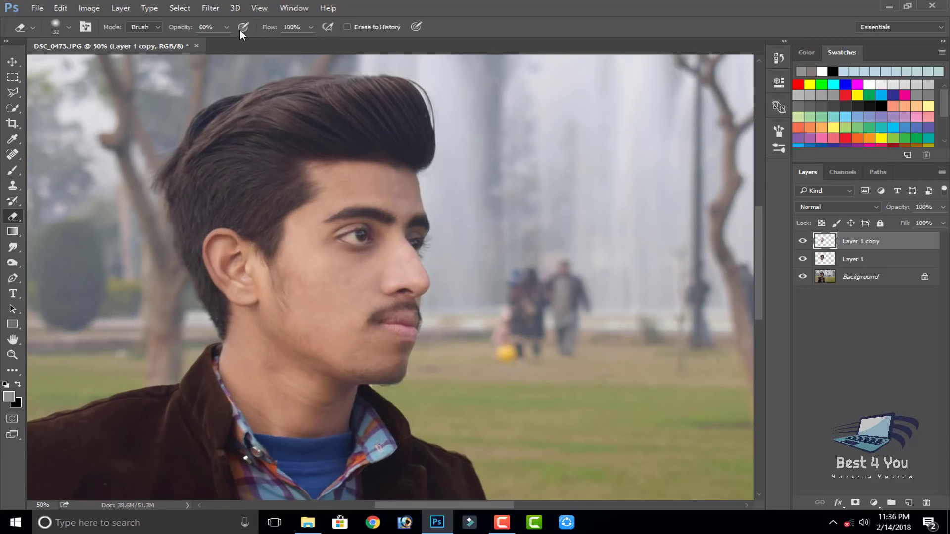
left_click(213, 8)
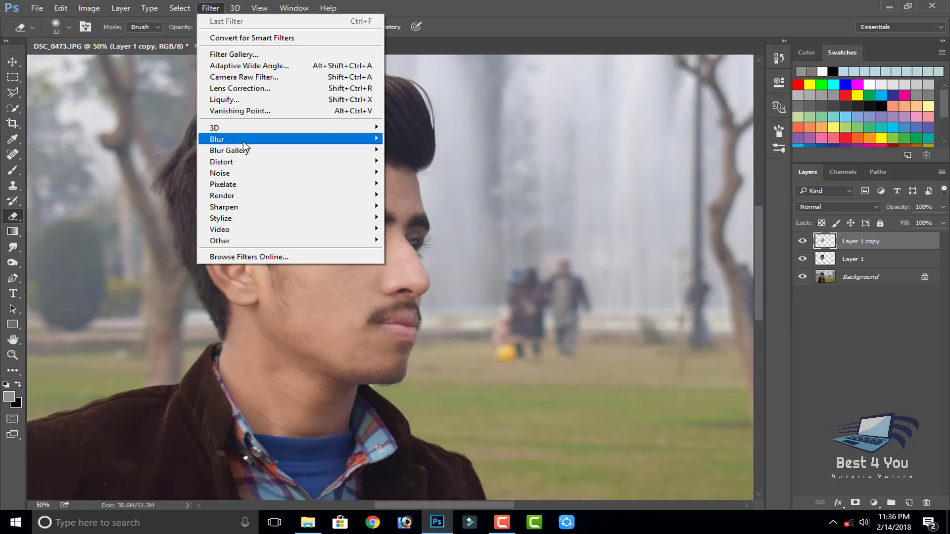
Apply Surface Blur at Radius 6 px and Threshold 9 levels, checking the zoomed-in face first
mouse_move(217, 139)
left_click(437, 251)
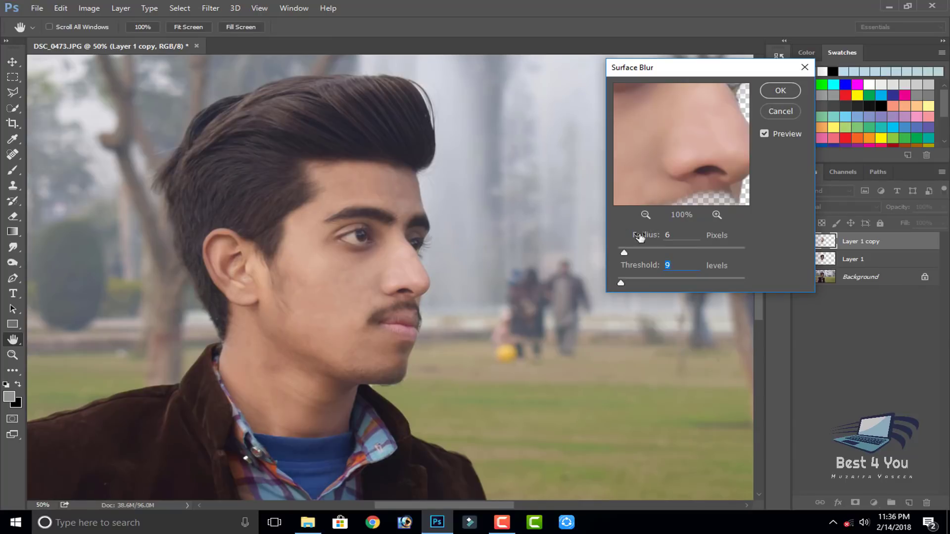
key("ctrl+plus")
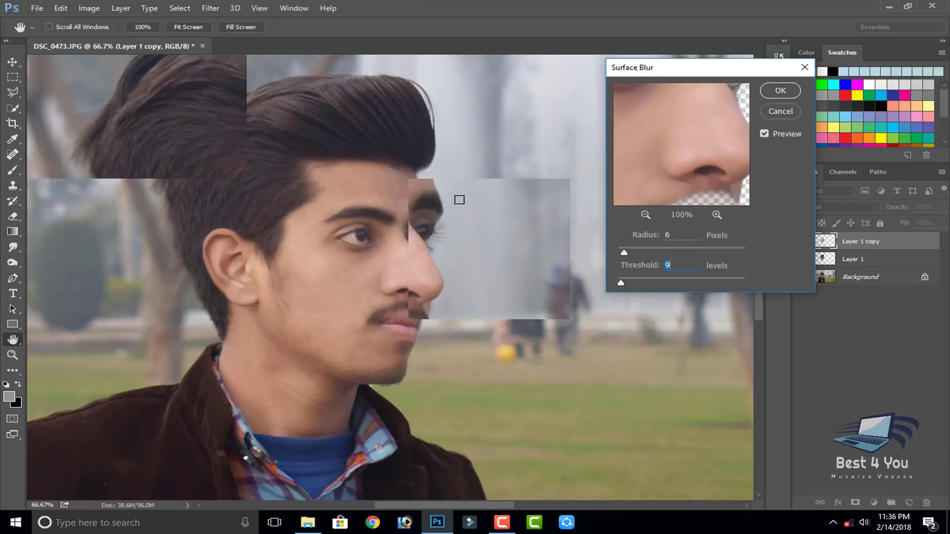
key("ctrl+plus")
key("ctrl+plus")
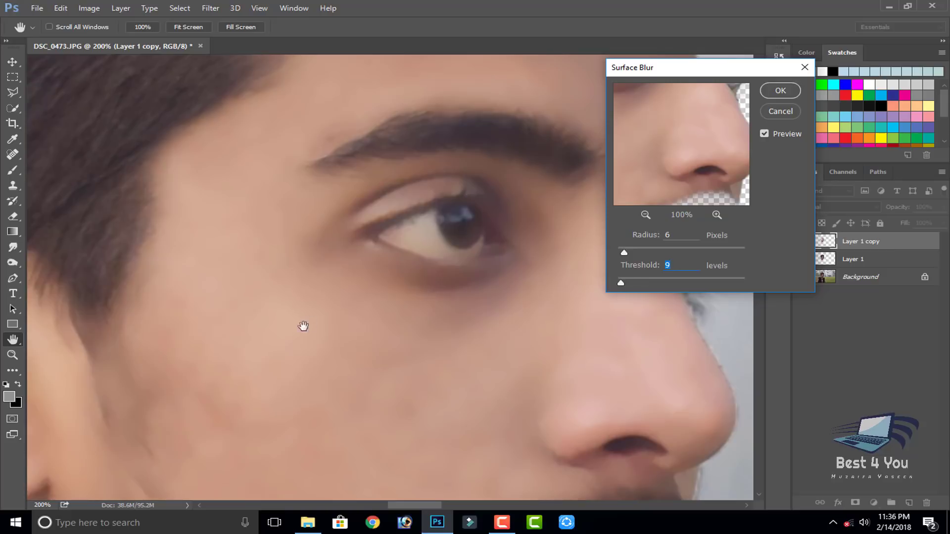
mouse_move(304, 325)
left_mouse_down()
mouse_move(384, 422)
mouse_move(359, 241)
mouse_move(297, 164)
left_mouse_up()
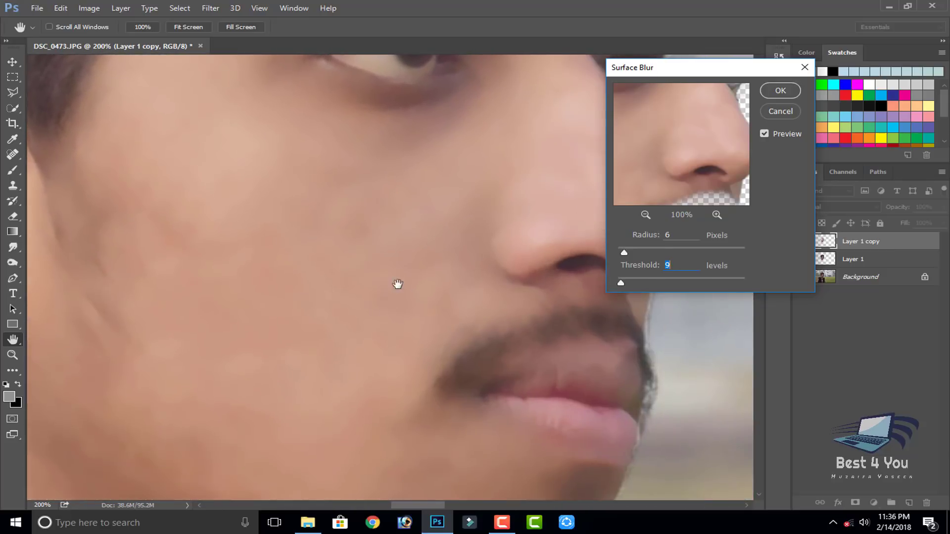
left_click_drag(397, 284, 284, 195)
left_click(786, 92)
key("e")
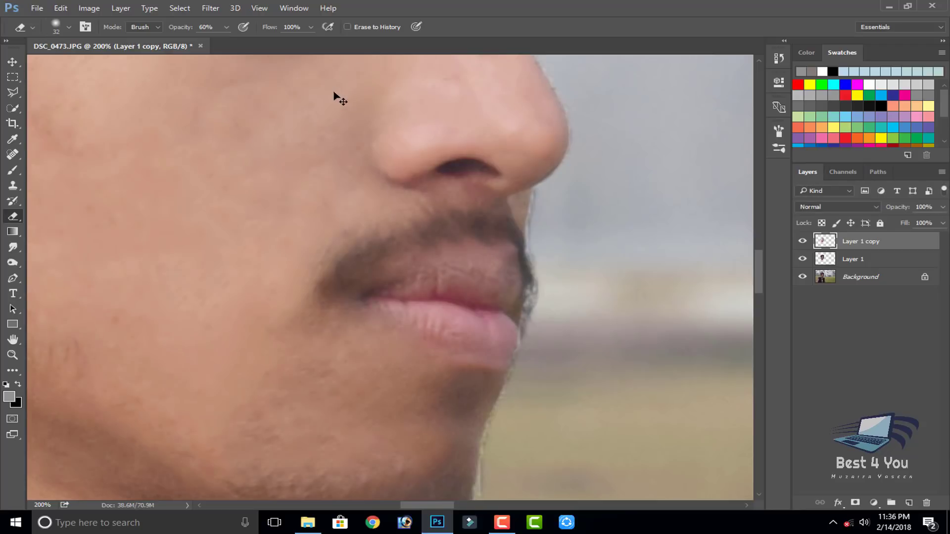
Rerun Surface Blur, testing Radius 42 and Threshold 61, then applying Radius 6, Threshold 9
left_click(210, 8)
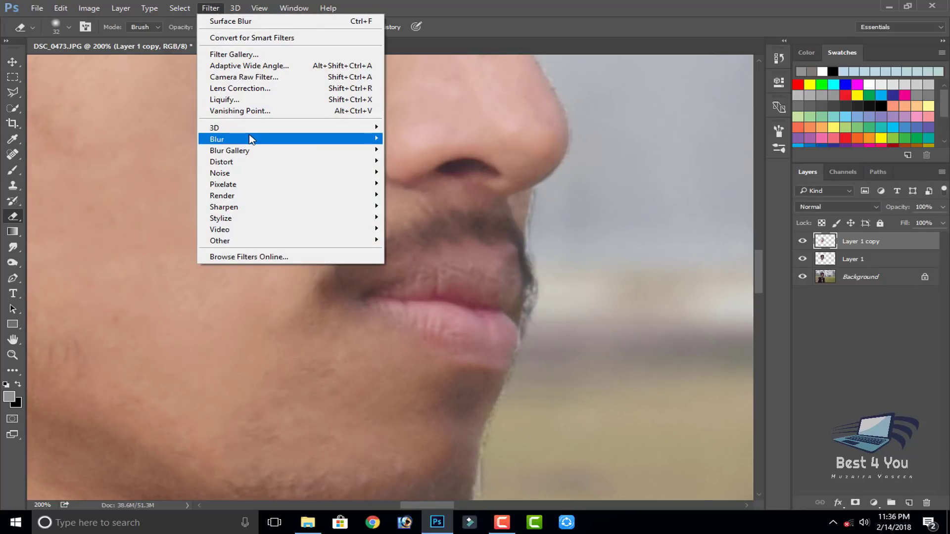
mouse_move(217, 138)
left_click(417, 251)
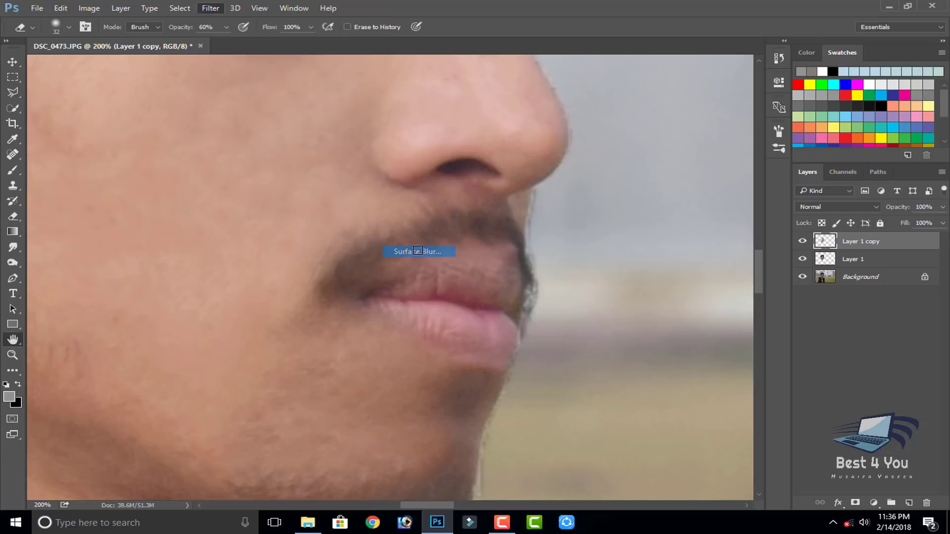
left_click_drag(396, 208, 383, 250)
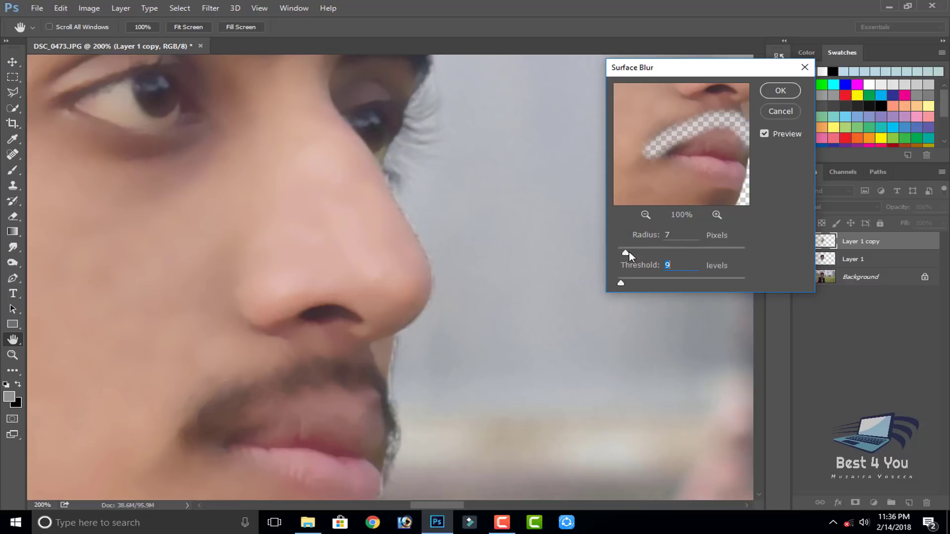
key("Tab")
scroll(617, 332, "down", 2)
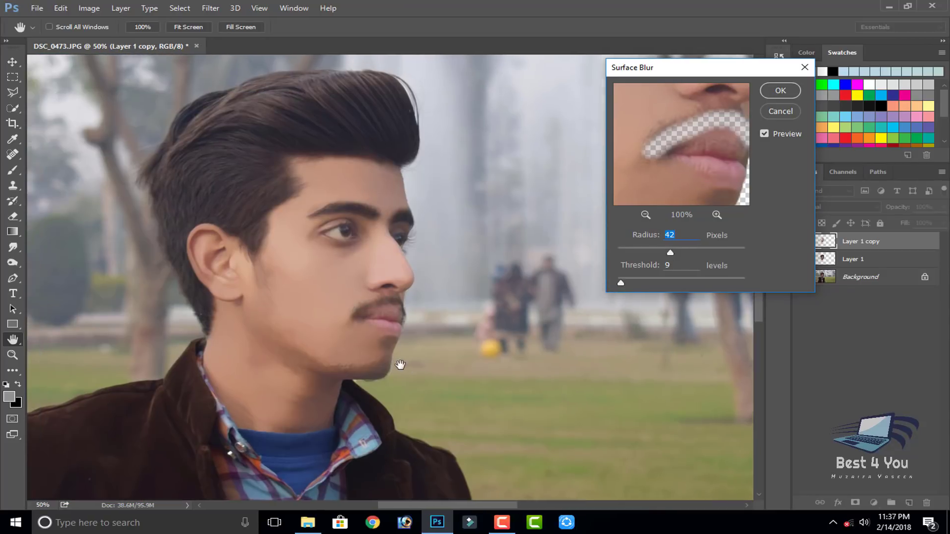
left_click_drag(621, 282, 648, 283)
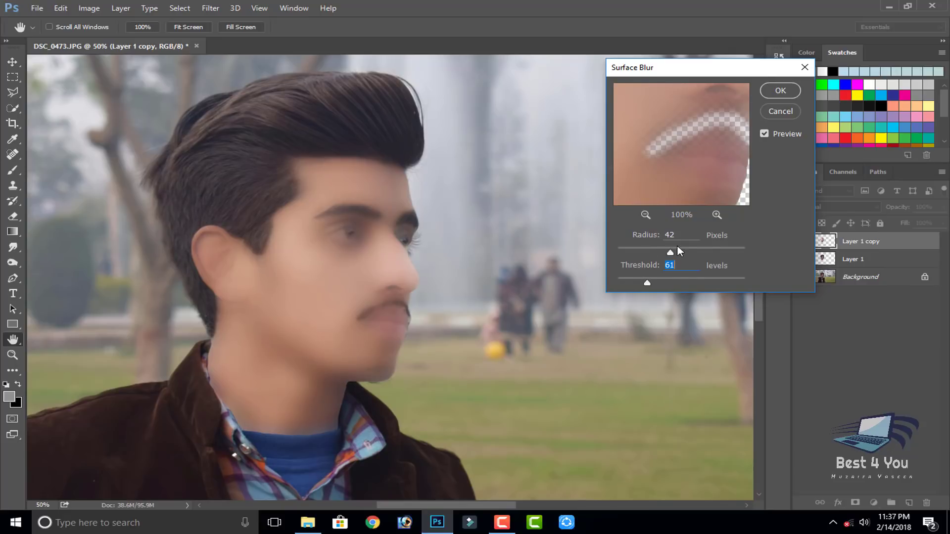
type("9")
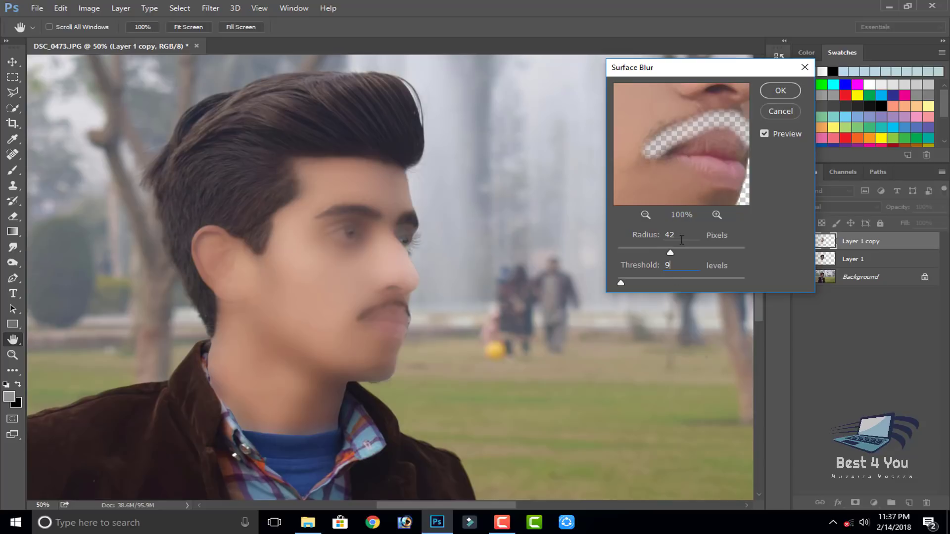
double_click(682, 238)
type("6")
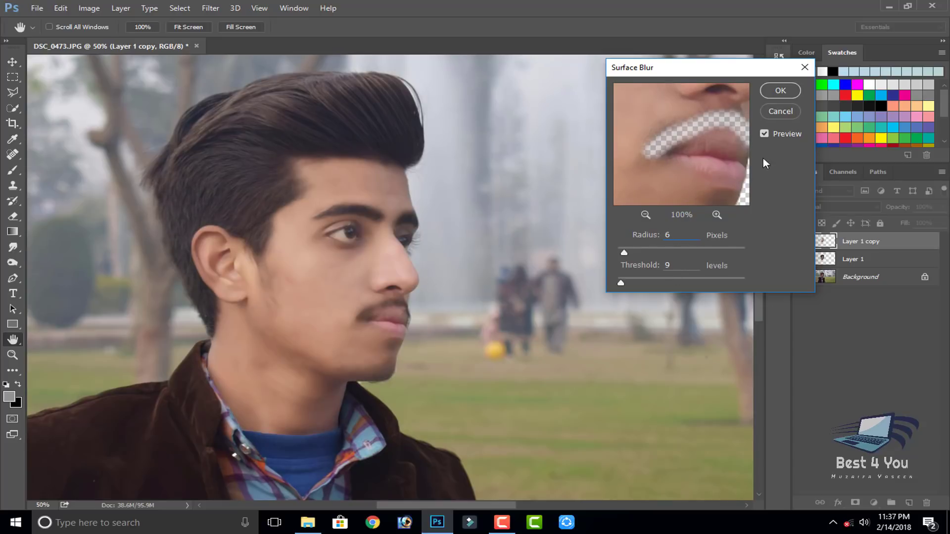
left_click(780, 112)
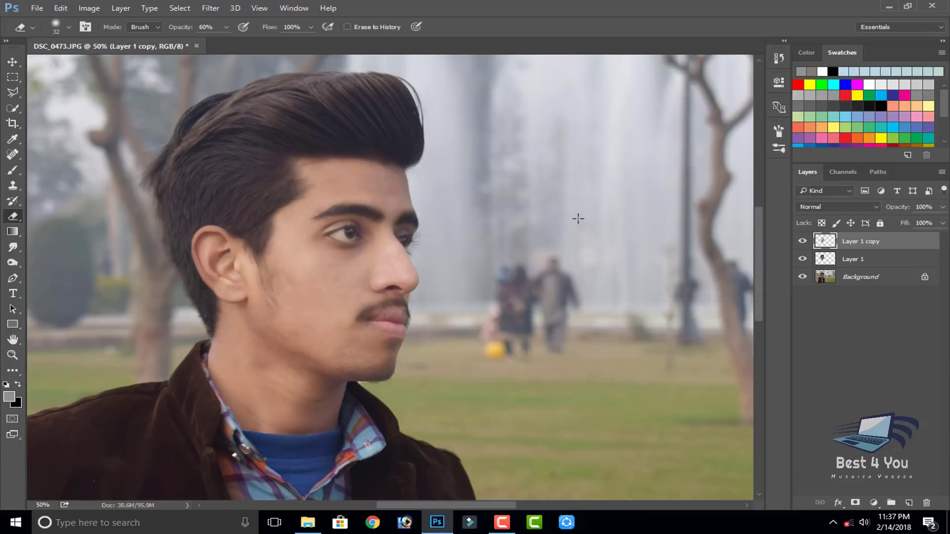
Apply a third Surface Blur pass, then zoom in and pan to the eyebrow, eye and nose
left_click(221, 7)
mouse_move(217, 139)
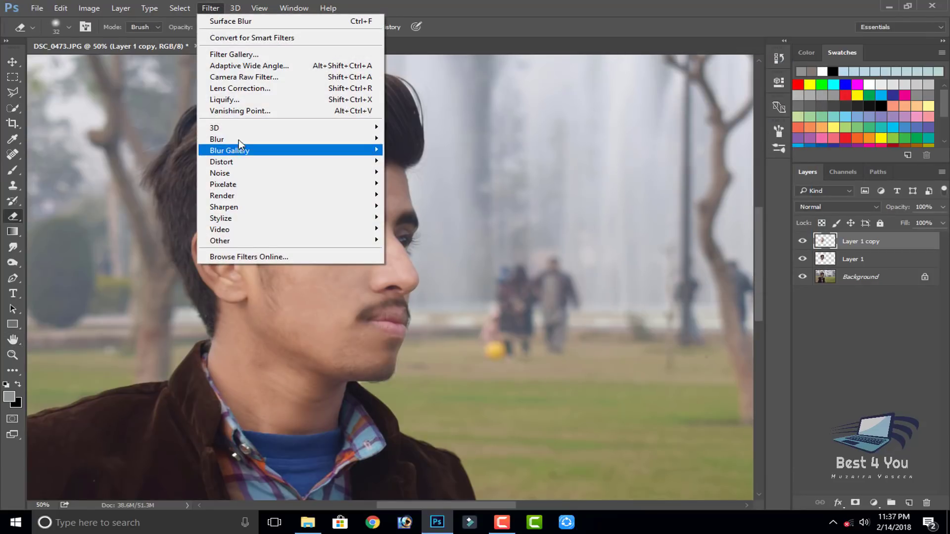
left_click(451, 252)
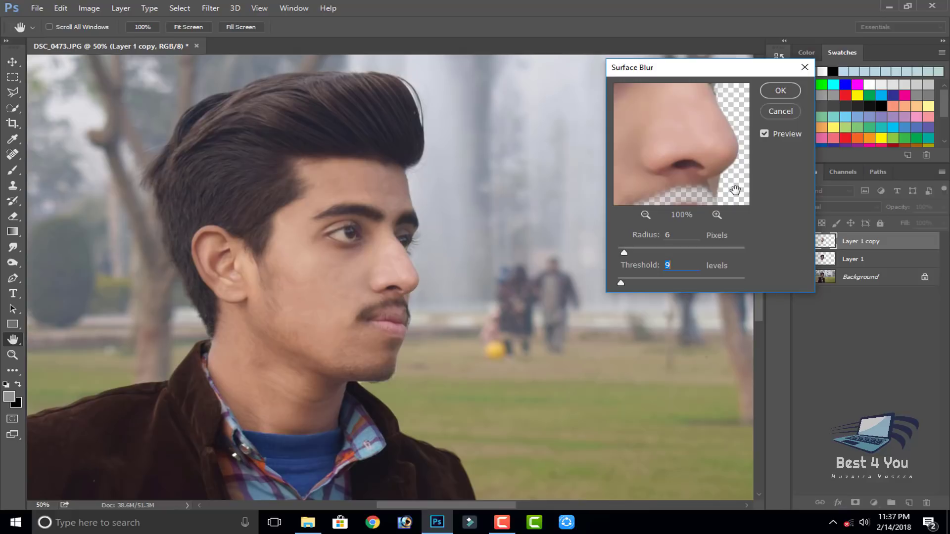
left_click(779, 91)
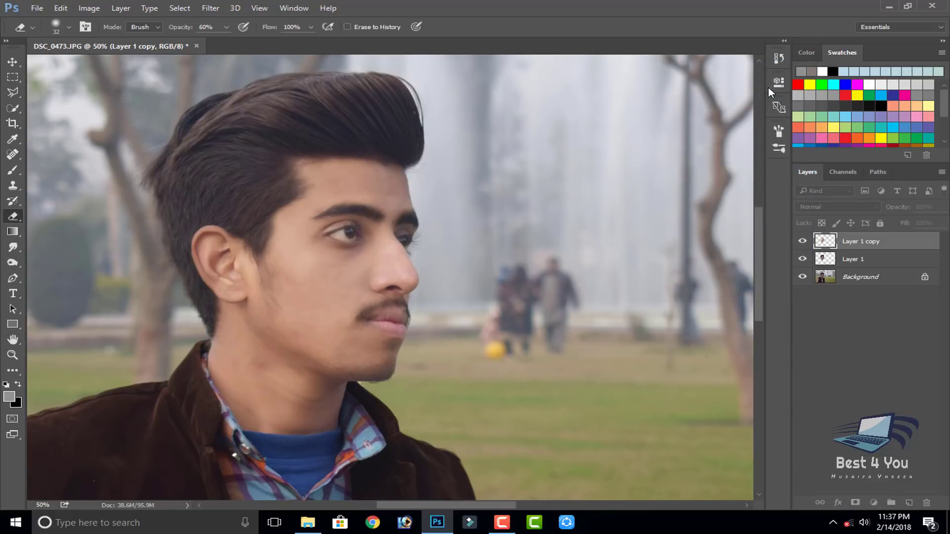
key("ctrl+plus")
key("ctrl+plus")
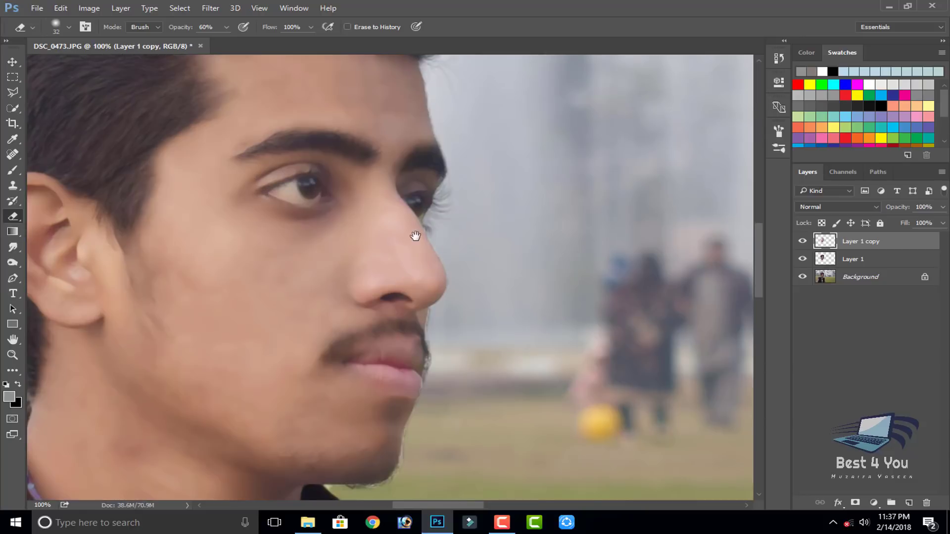
left_click_drag(418, 237, 577, 255)
key("ctrl+plus")
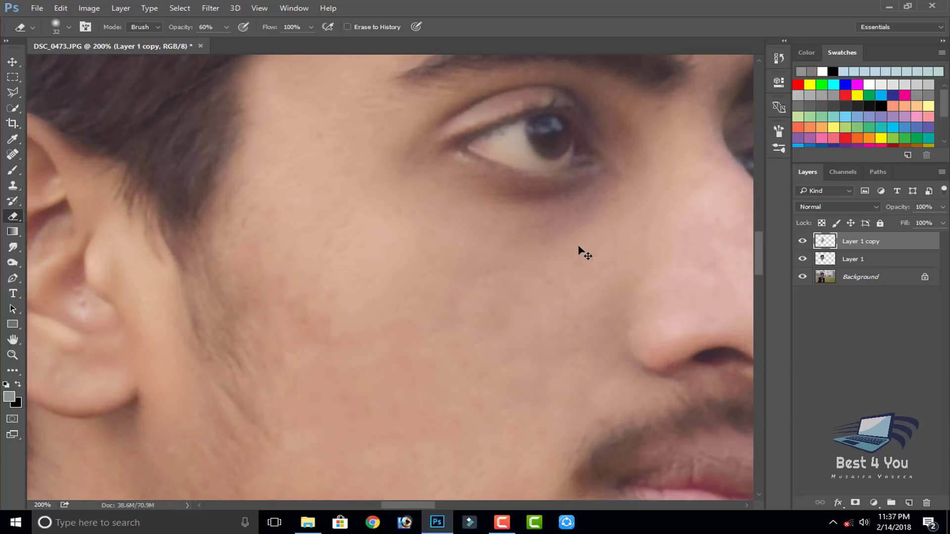
mouse_move(585, 253)
left_mouse_down()
mouse_move(417, 352)
mouse_move(455, 359)
left_mouse_up()
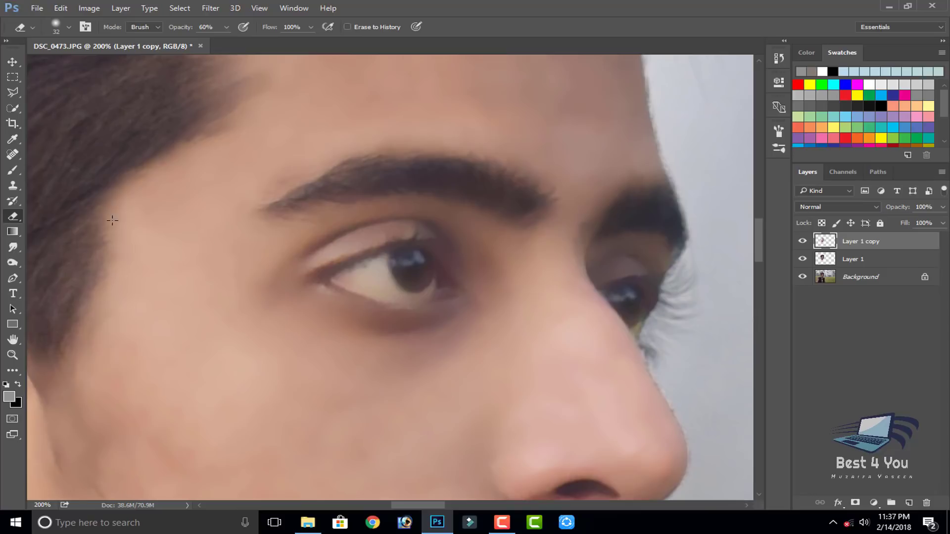
Set the eraser opacity to 37% and undo a stray stroke over the upper eyelid
left_click(225, 28)
left_click(434, 268)
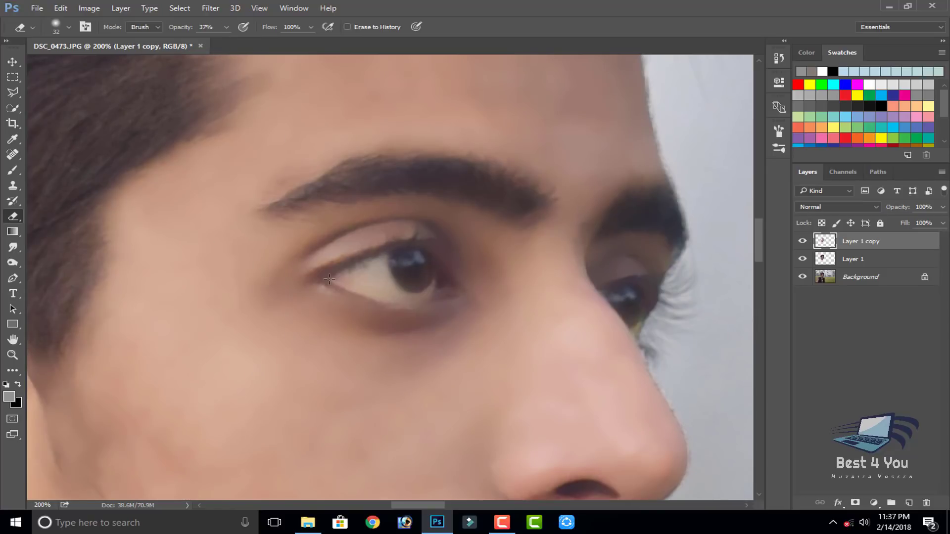
mouse_move(418, 229)
left_mouse_down()
mouse_move(296, 270)
mouse_move(481, 329)
left_mouse_up()
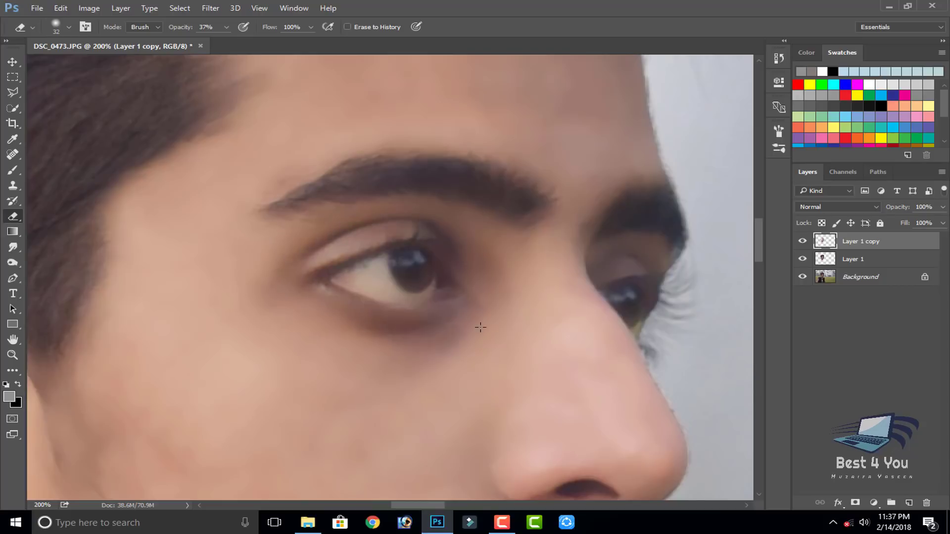
key("ctrl+z")
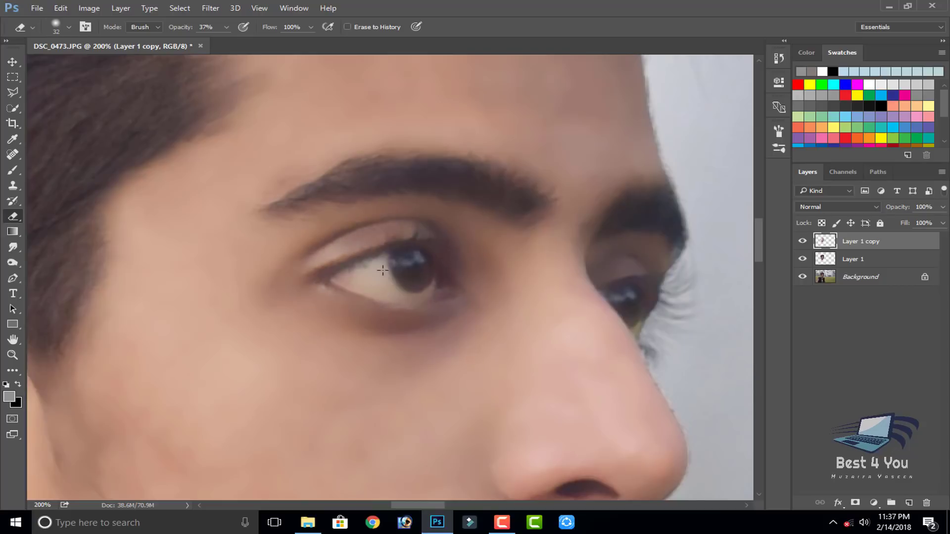
Erase the smoothing over the mustache to restore its texture, then zoom out to the whole head
scroll(463, 284, "down", 3)
scroll(486, 284, "right", 4)
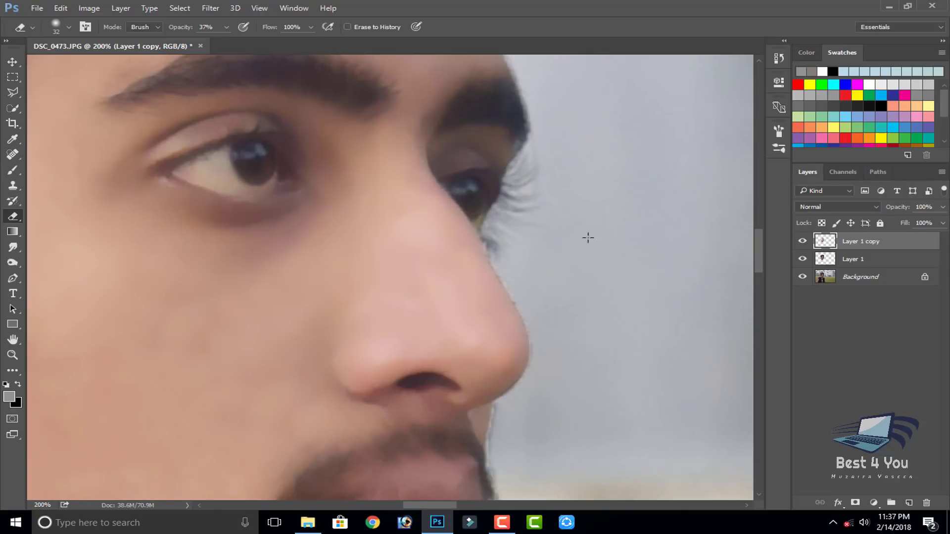
scroll(579, 322, "down", 3)
scroll(540, 302, "left", 2)
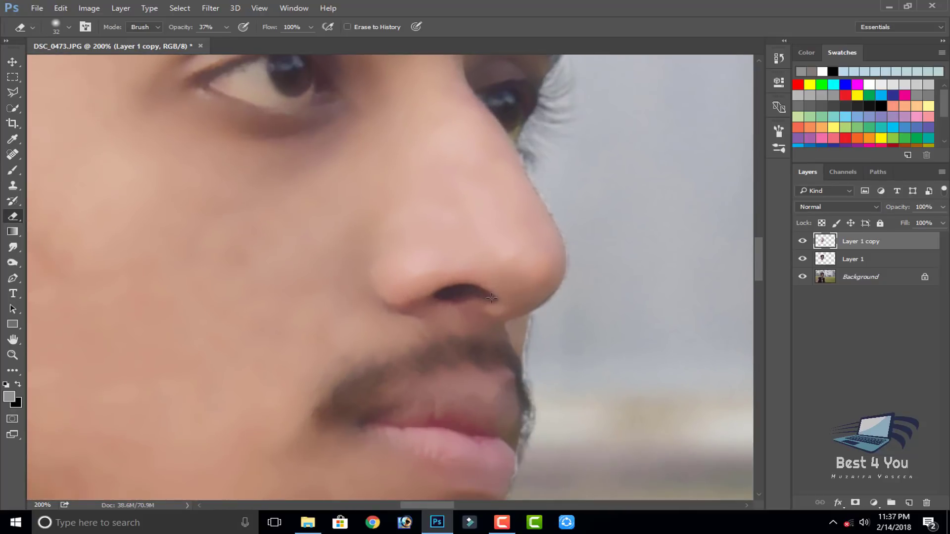
left_click_drag(473, 339, 554, 383)
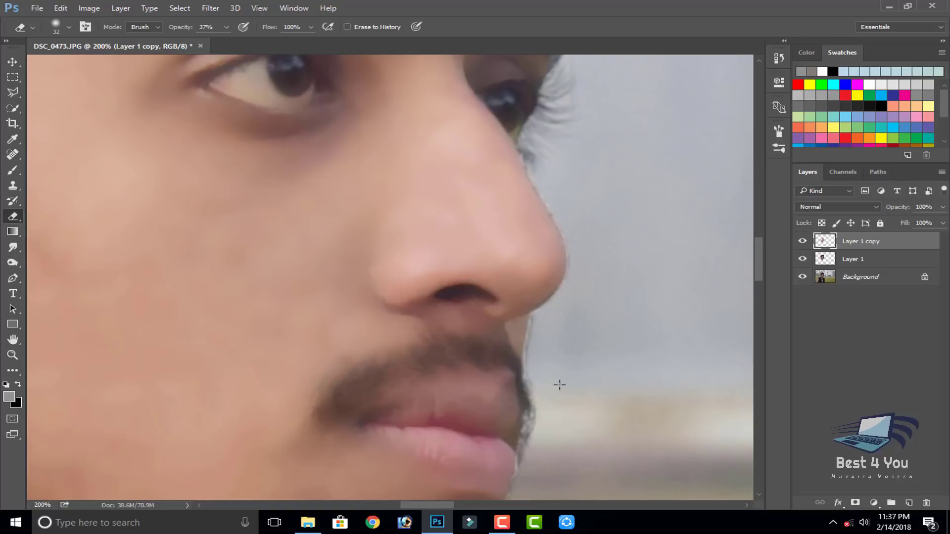
left_click_drag(541, 427, 549, 364)
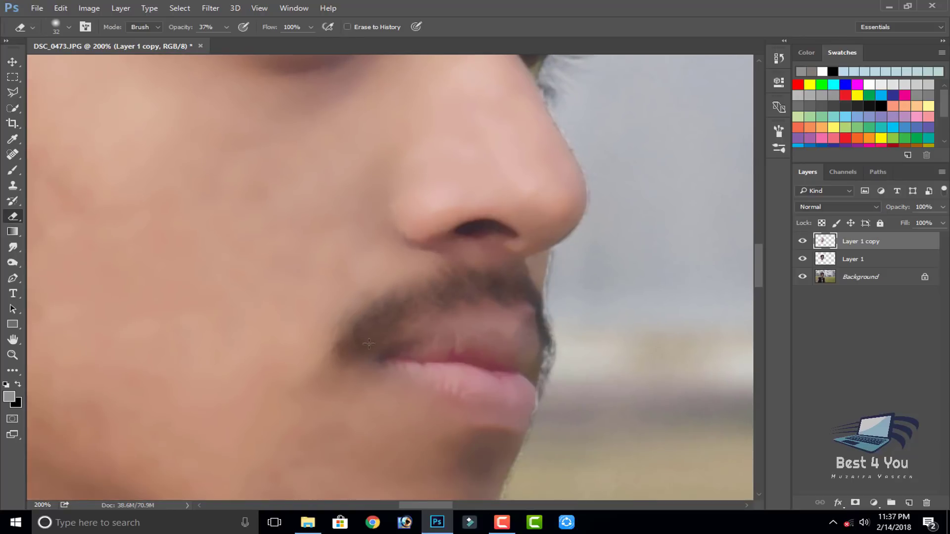
left_click_drag(411, 219, 475, 376)
scroll(475, 376, "up", 5)
scroll(460, 221, "up", 4)
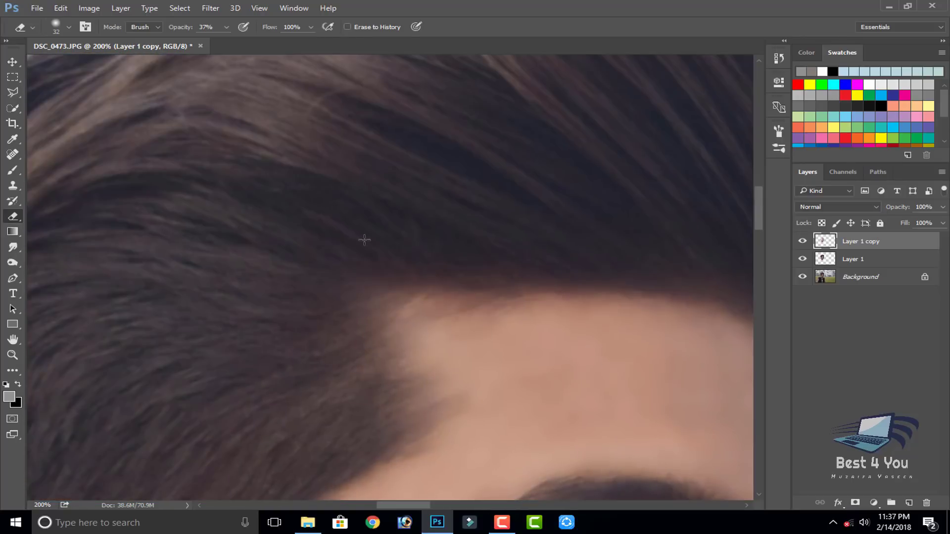
key("ctrl+minus")
key("ctrl+minus")
Pan to the face and erase along the jawline edge on Layer 1 copy to soften it
left_click_drag(339, 417, 399, 354)
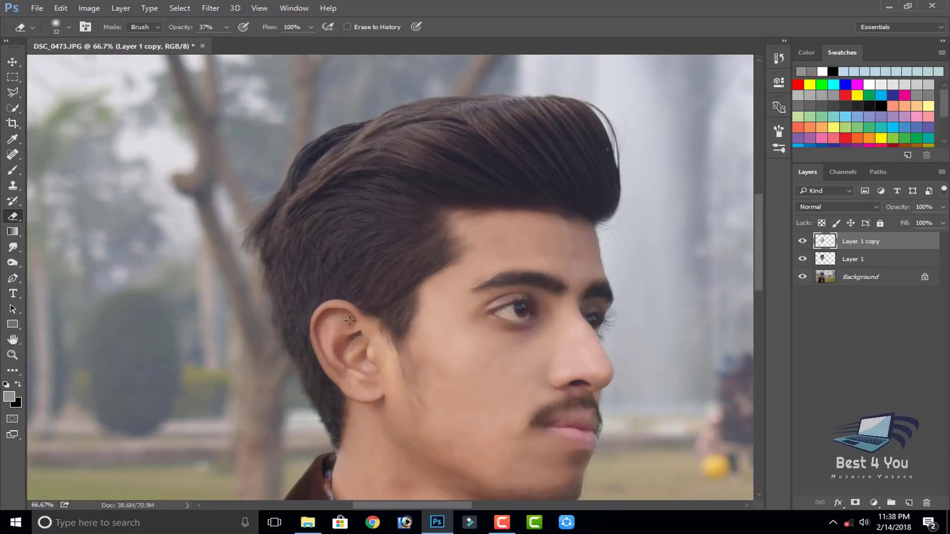
left_click_drag(386, 365, 383, 274)
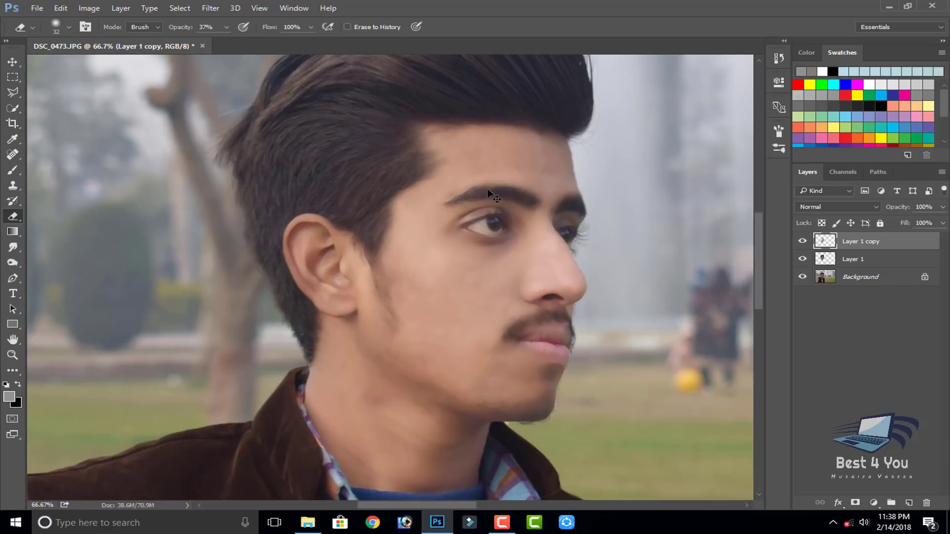
left_click_drag(537, 403, 520, 414)
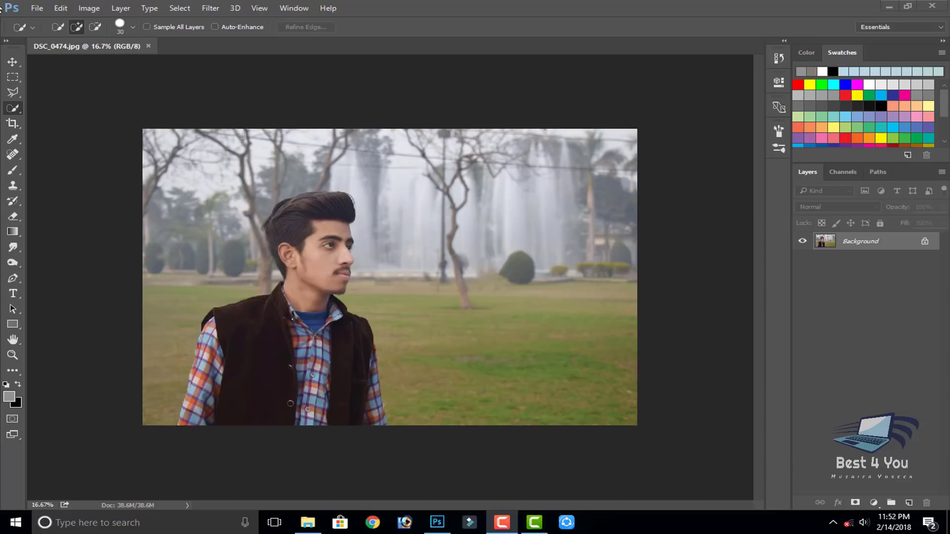
Open the logo PNG from the Desktop and move it into the DSC_0474 photo's lower-right corner
left_click(37, 7)
left_click(50, 32)
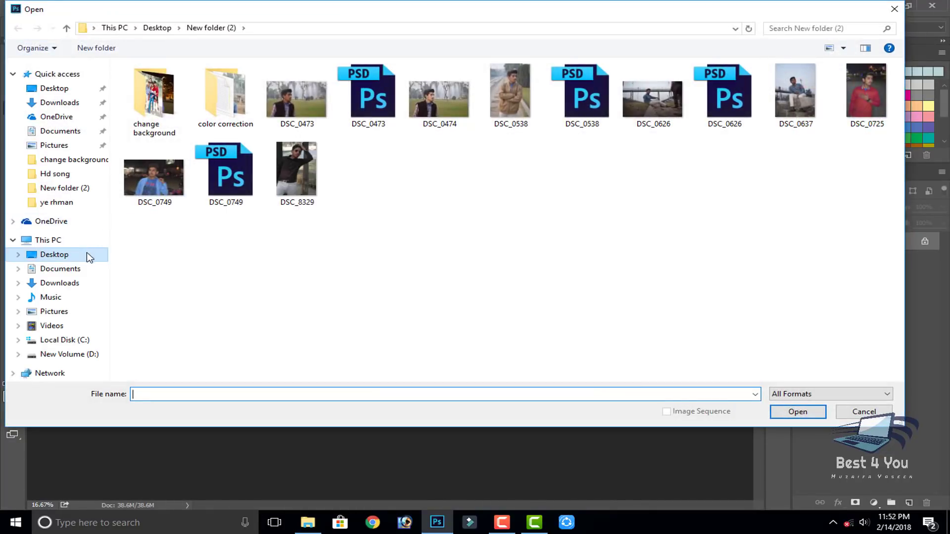
left_click(88, 256)
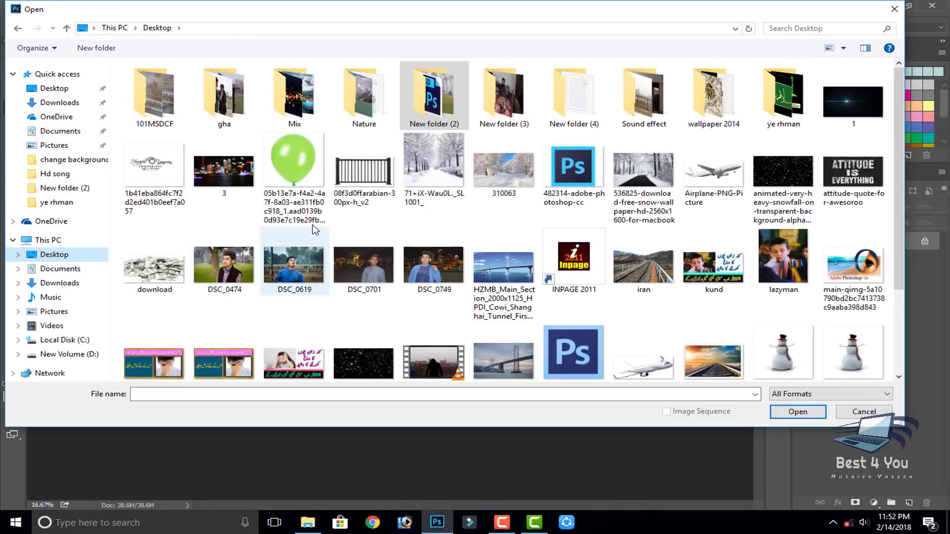
double_click(153, 178)
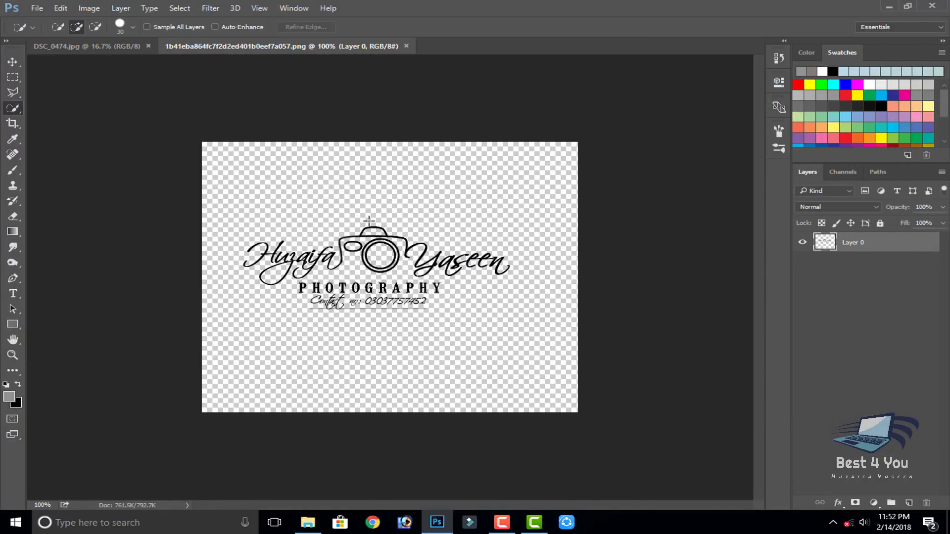
left_click(13, 62)
mouse_move(355, 263)
left_mouse_down()
mouse_move(481, 197)
mouse_move(592, 377)
mouse_move(597, 404)
left_mouse_up()
Enlarge the logo to about double size with Free Transform and invert it to white
left_click(62, 8)
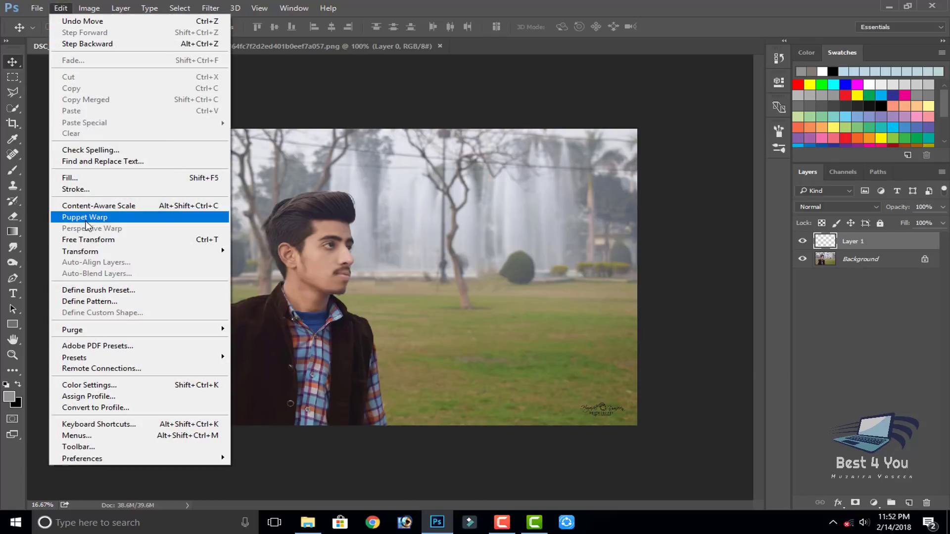
left_click(94, 239)
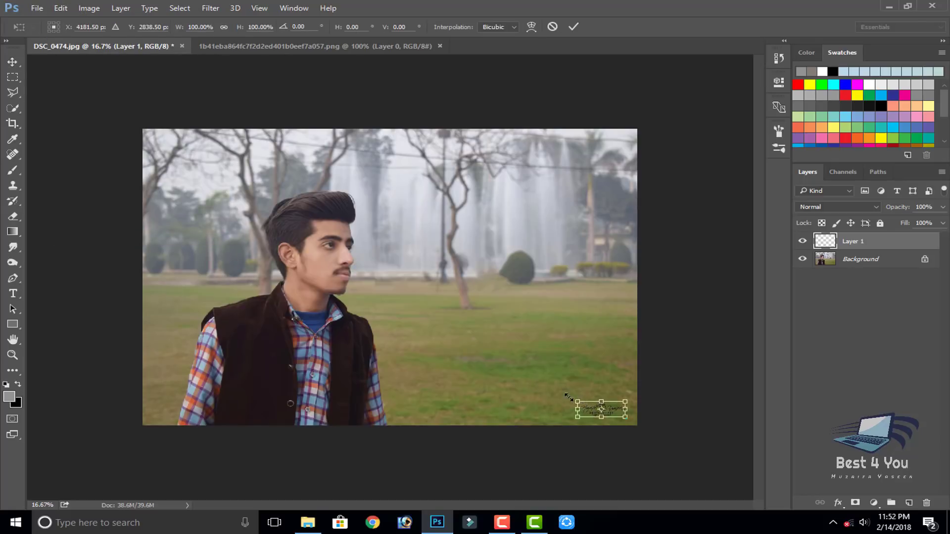
left_click_drag(581, 405, 533, 388)
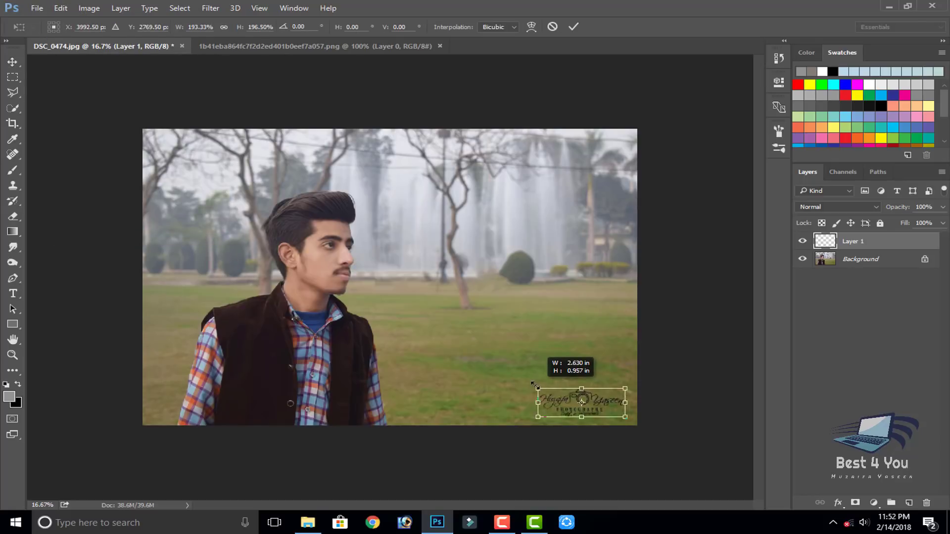
left_click(579, 28)
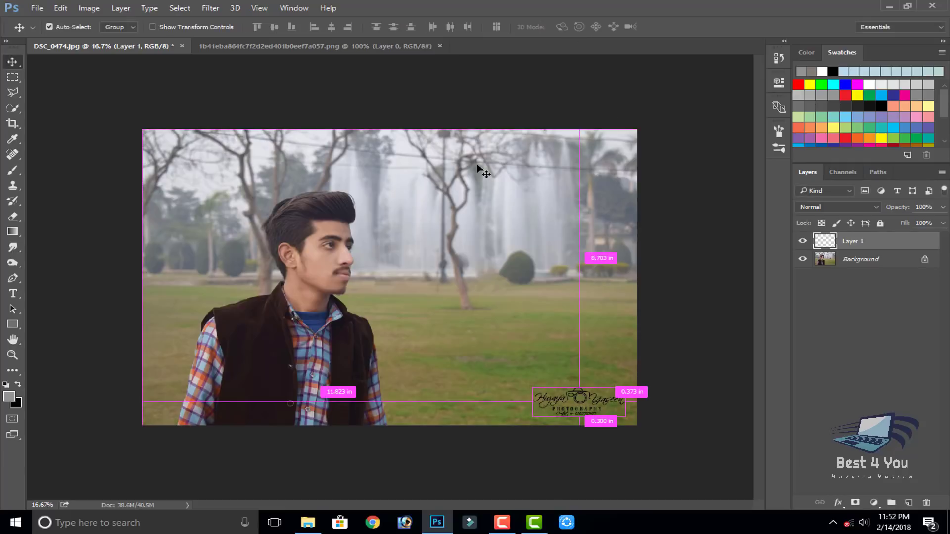
key("ctrl+i")
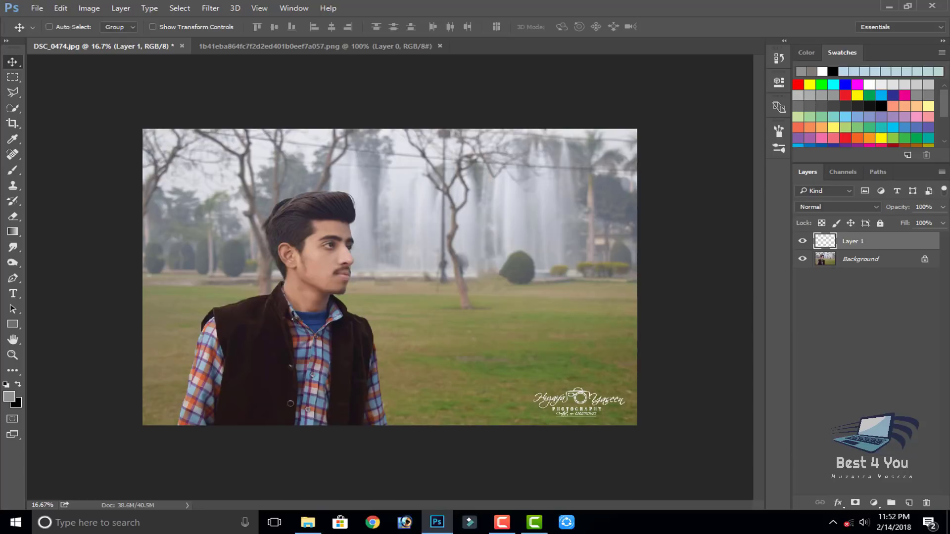
Delete the logo layer (Layer 1) and close the logo PNG document
left_click(927, 503)
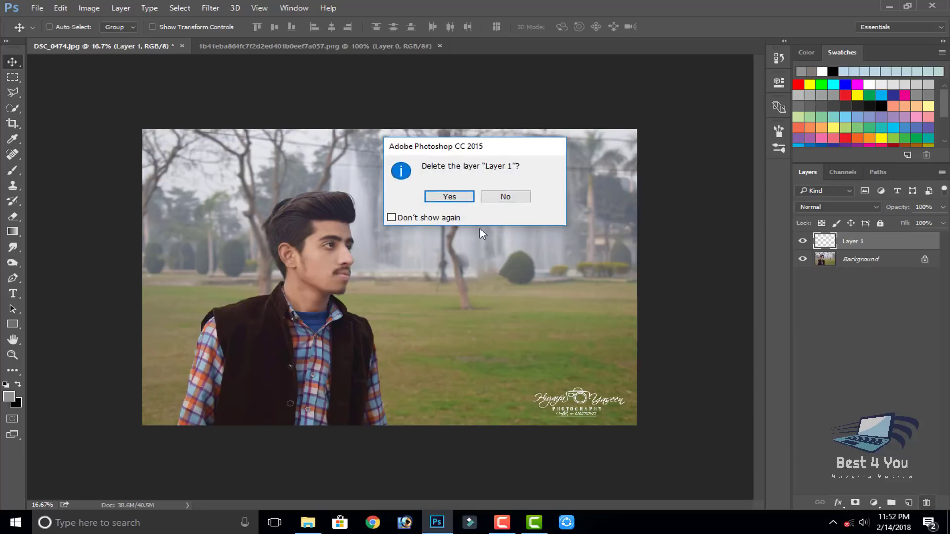
left_click(465, 198)
left_click(411, 46)
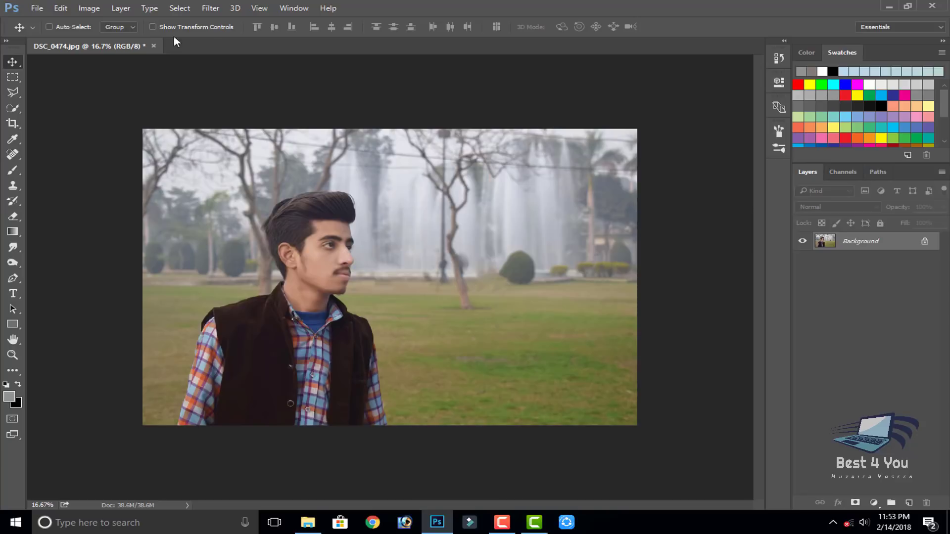
Save the park photo to the Desktop as 'BEST' in JPEG format
left_click(41, 11)
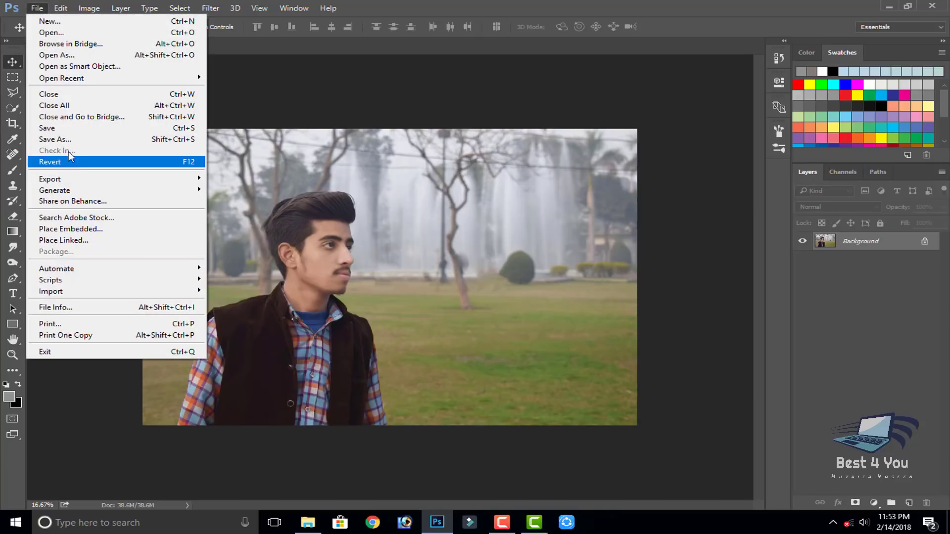
left_click(72, 134)
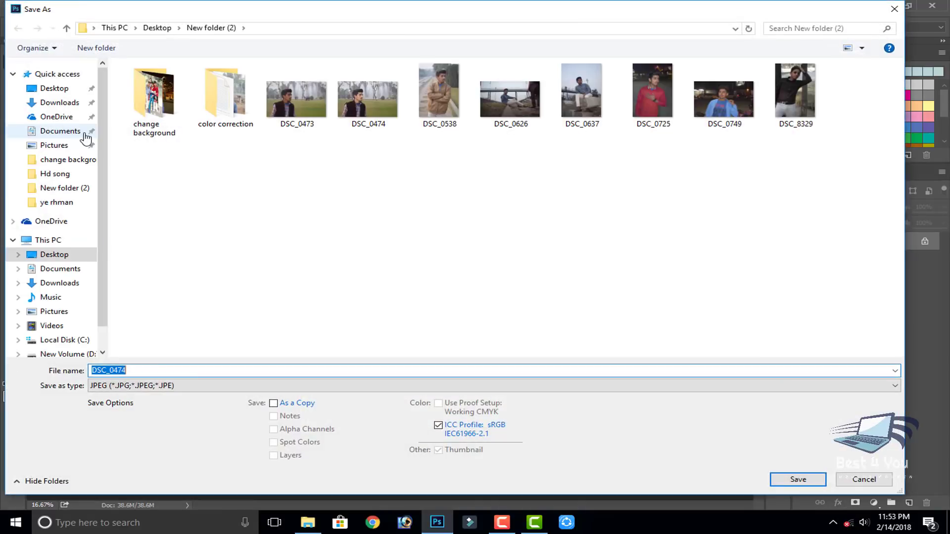
left_click(54, 255)
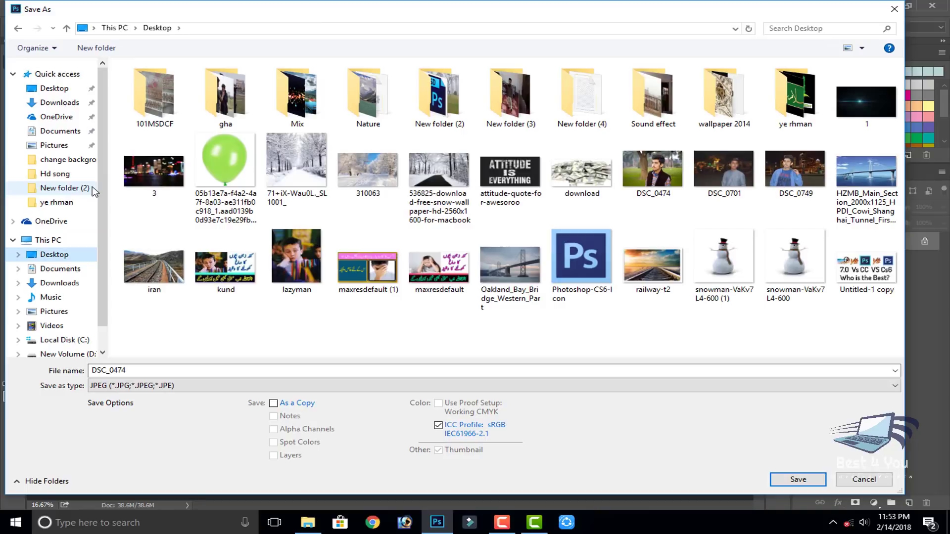
double_click(137, 371)
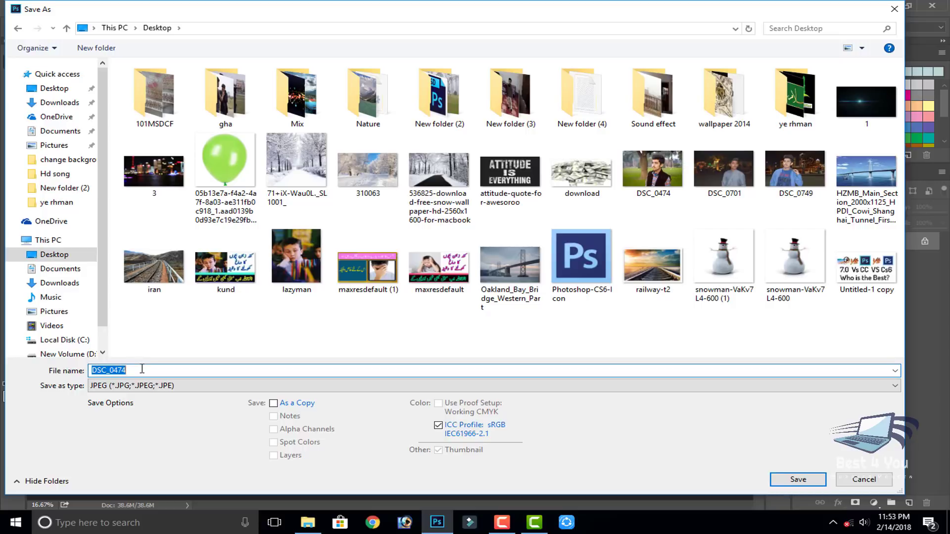
type("BEST")
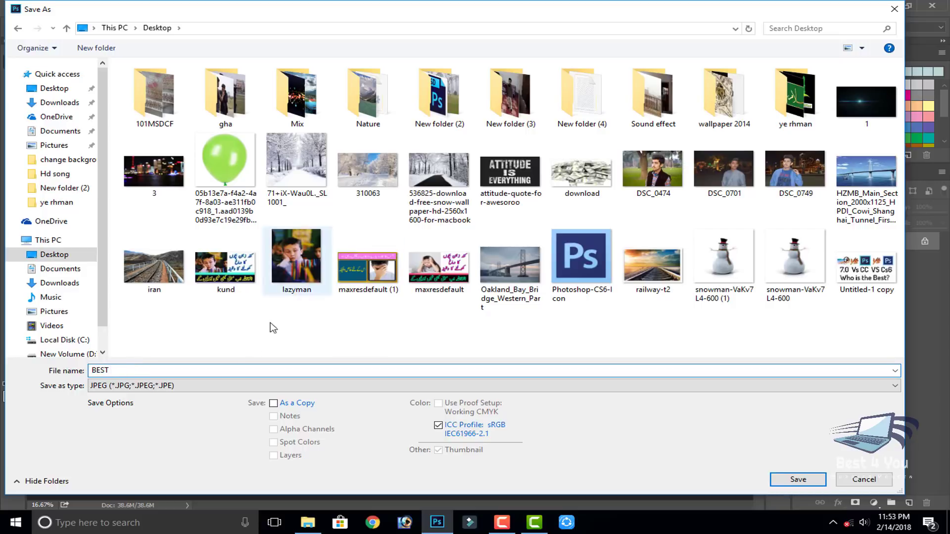
left_click(212, 385)
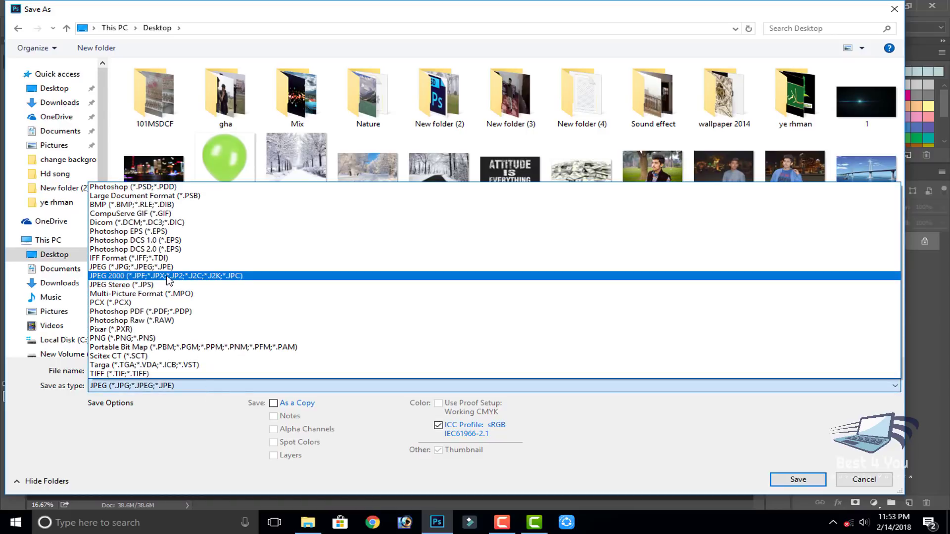
left_click(165, 187)
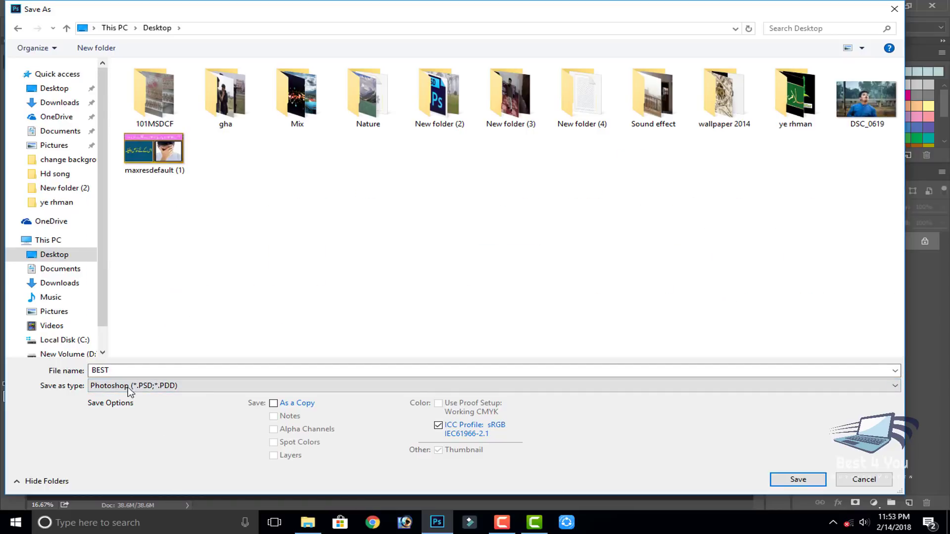
left_click(148, 387)
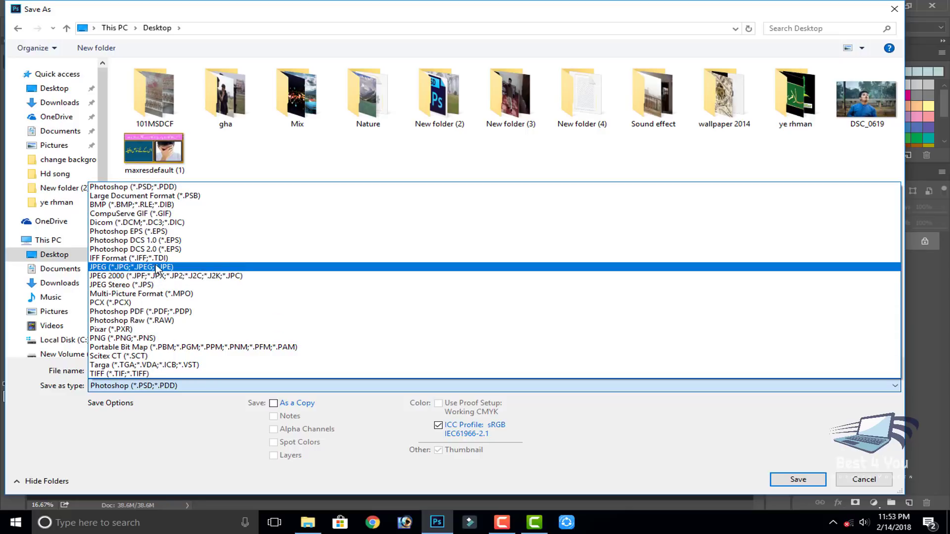
left_click(116, 270)
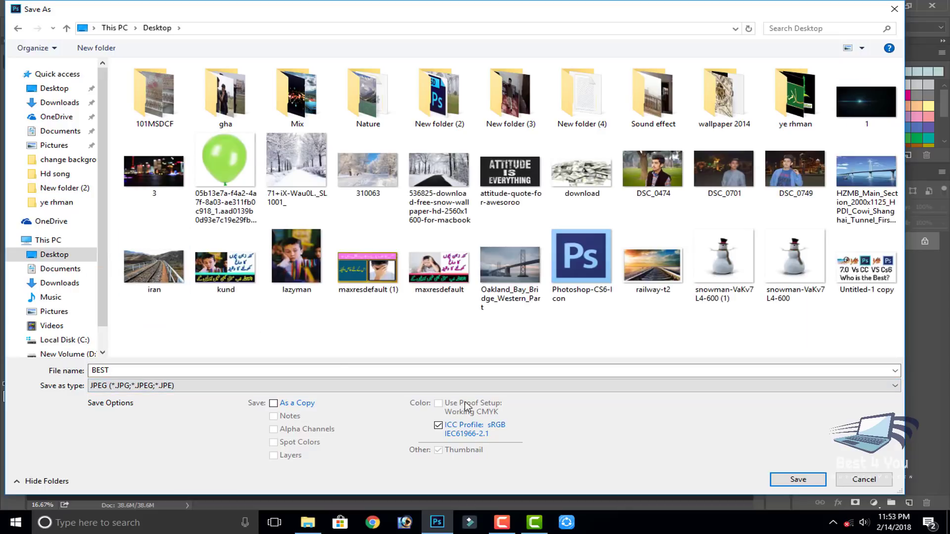
left_click(784, 480)
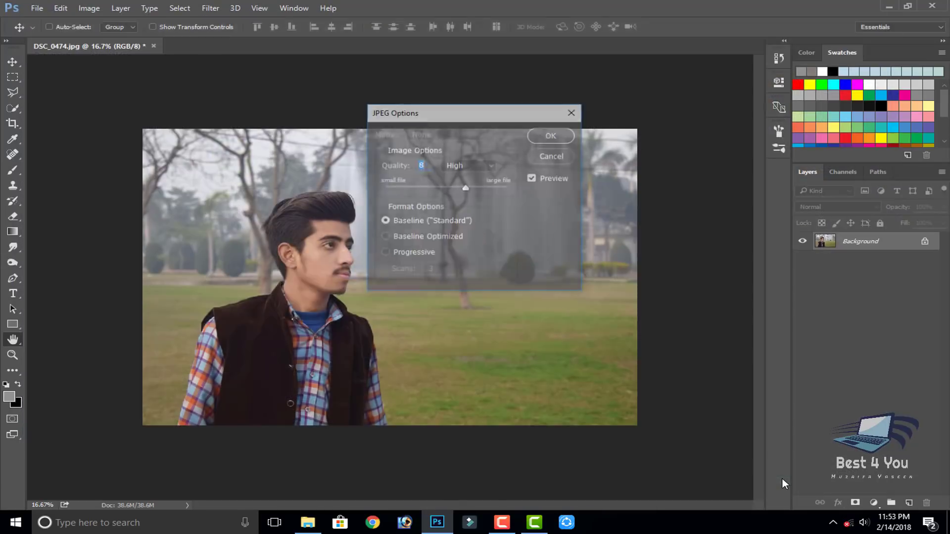
Set JPEG quality to 12 (Maximum), finish saving, and close BEST.jpg
left_click(468, 187)
left_click_drag(468, 188, 666, 216)
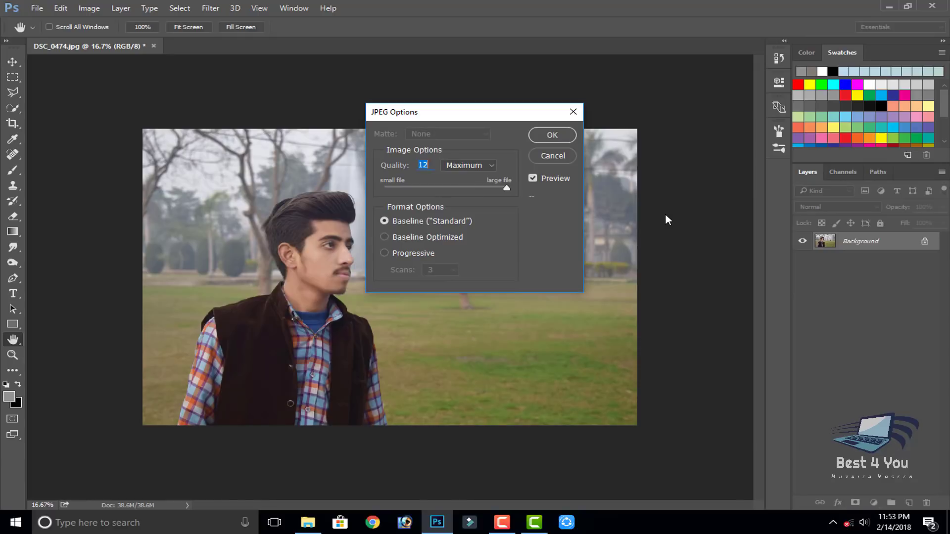
left_click(568, 139)
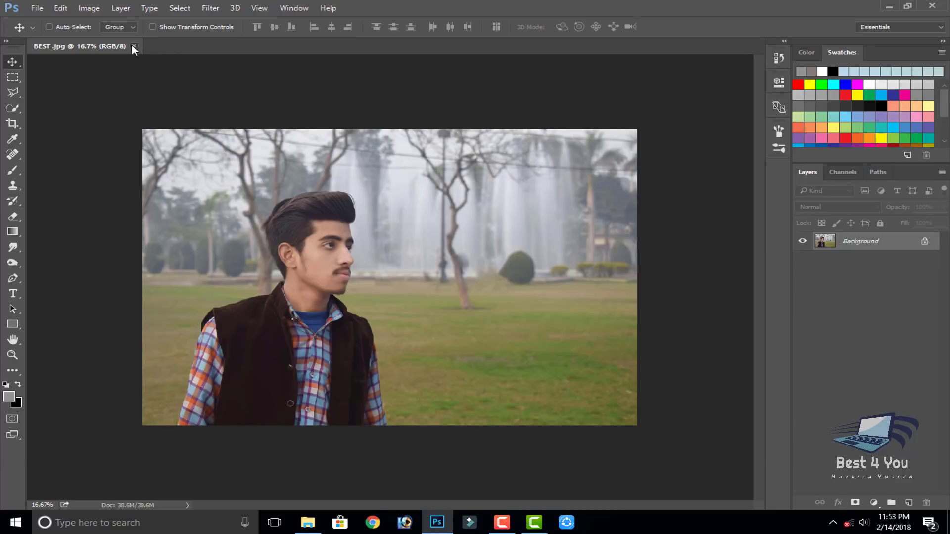
left_click(133, 46)
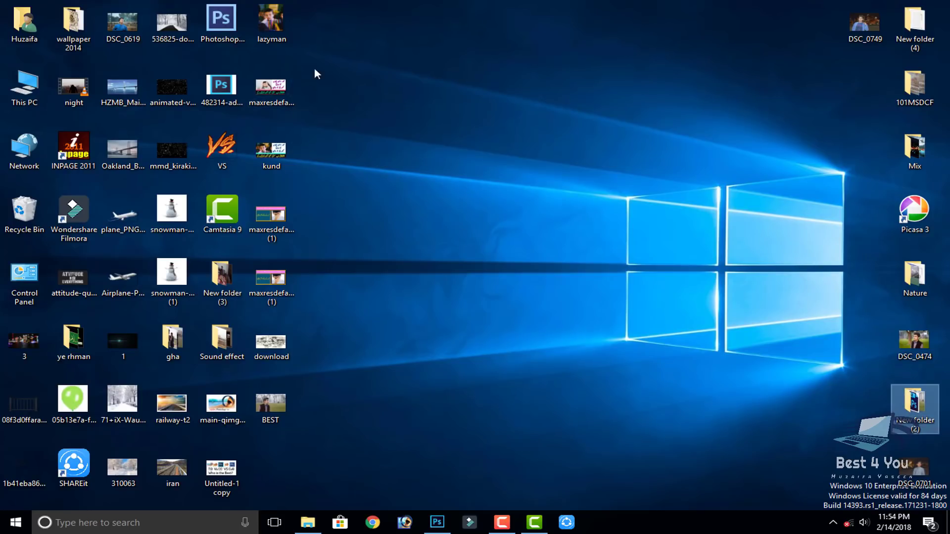
double_click(286, 410)
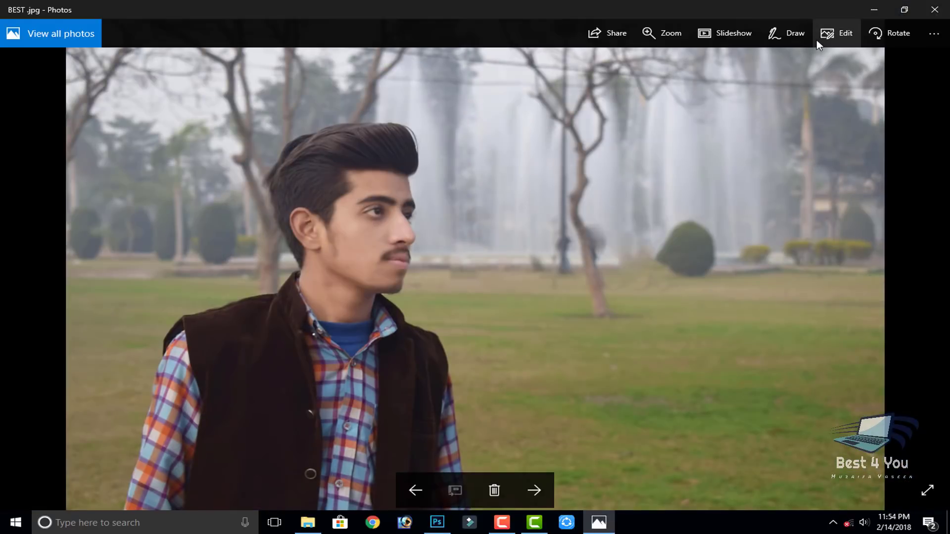
left_click(935, 10)
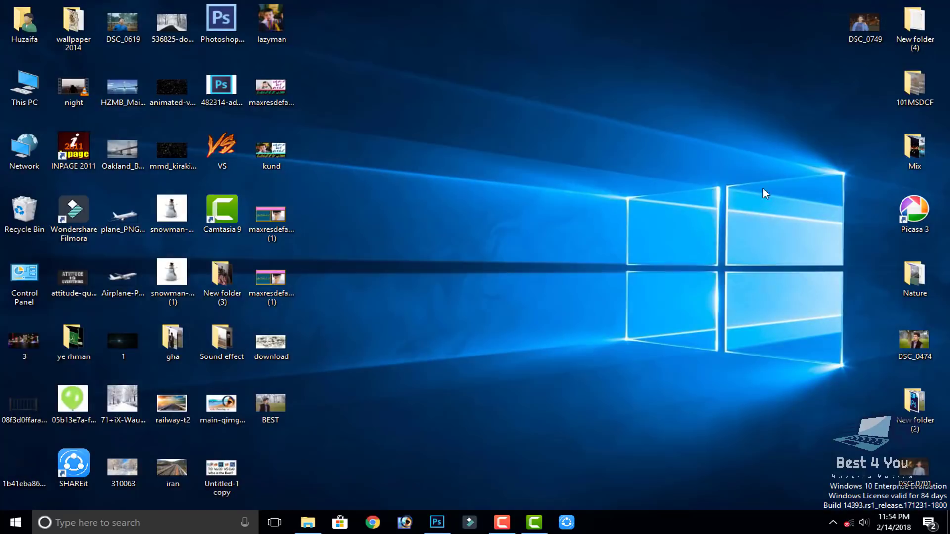